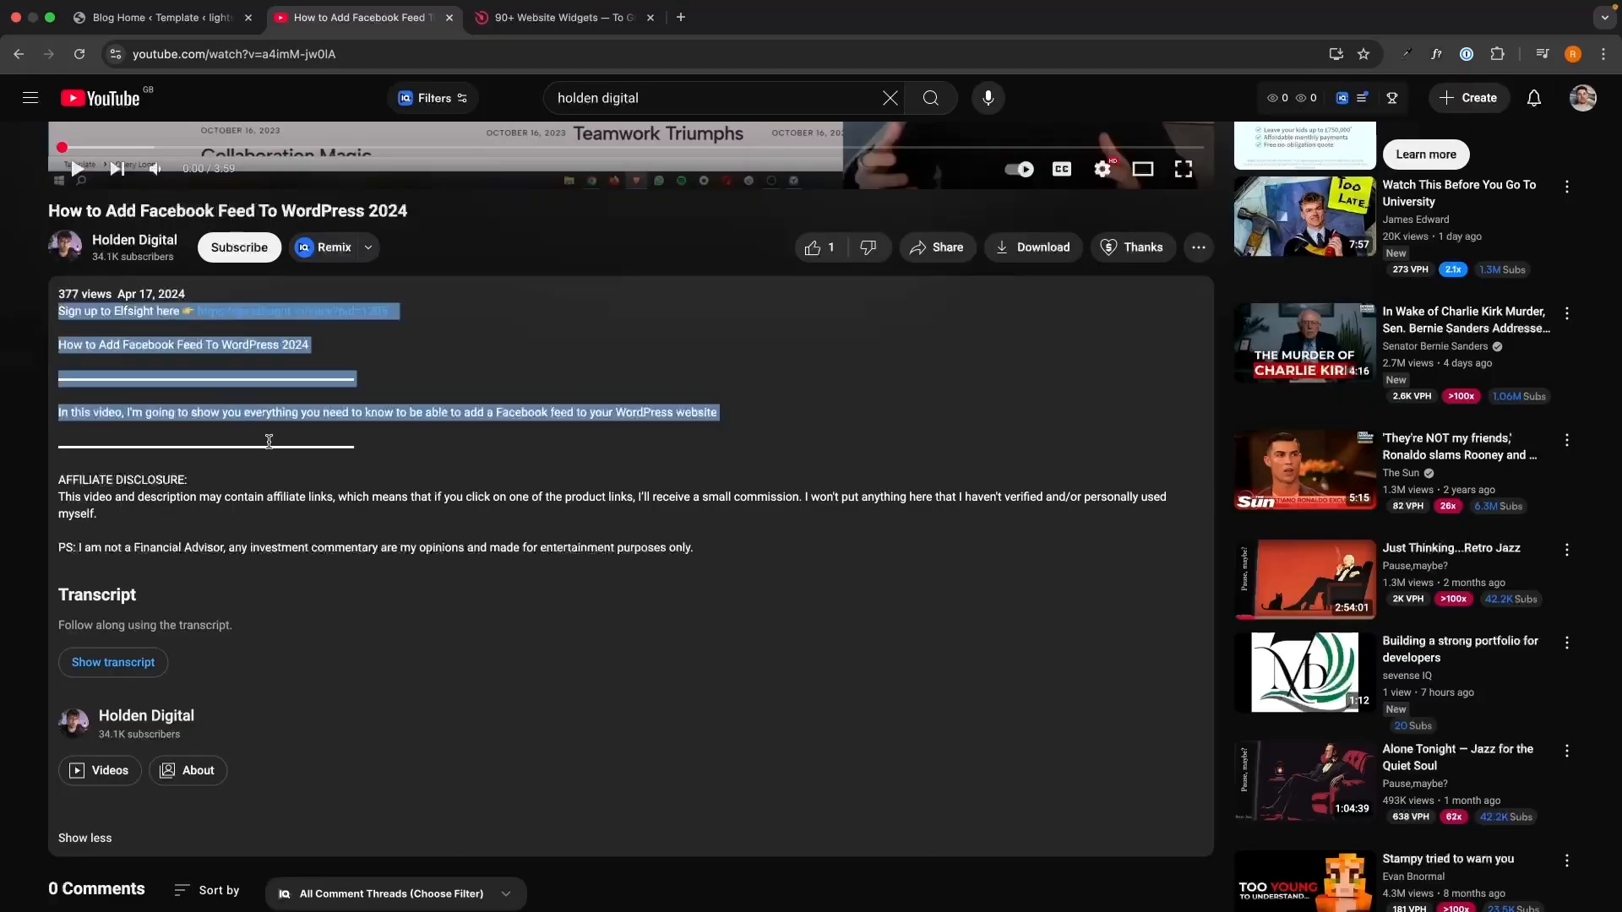
# Open elfsight.com in a new tab from the sign-up link in the YouTube video description.
pyautogui.moveTo(718, 419); pyautogui.dragTo(718, 536)
pyautogui.click(699, 537)
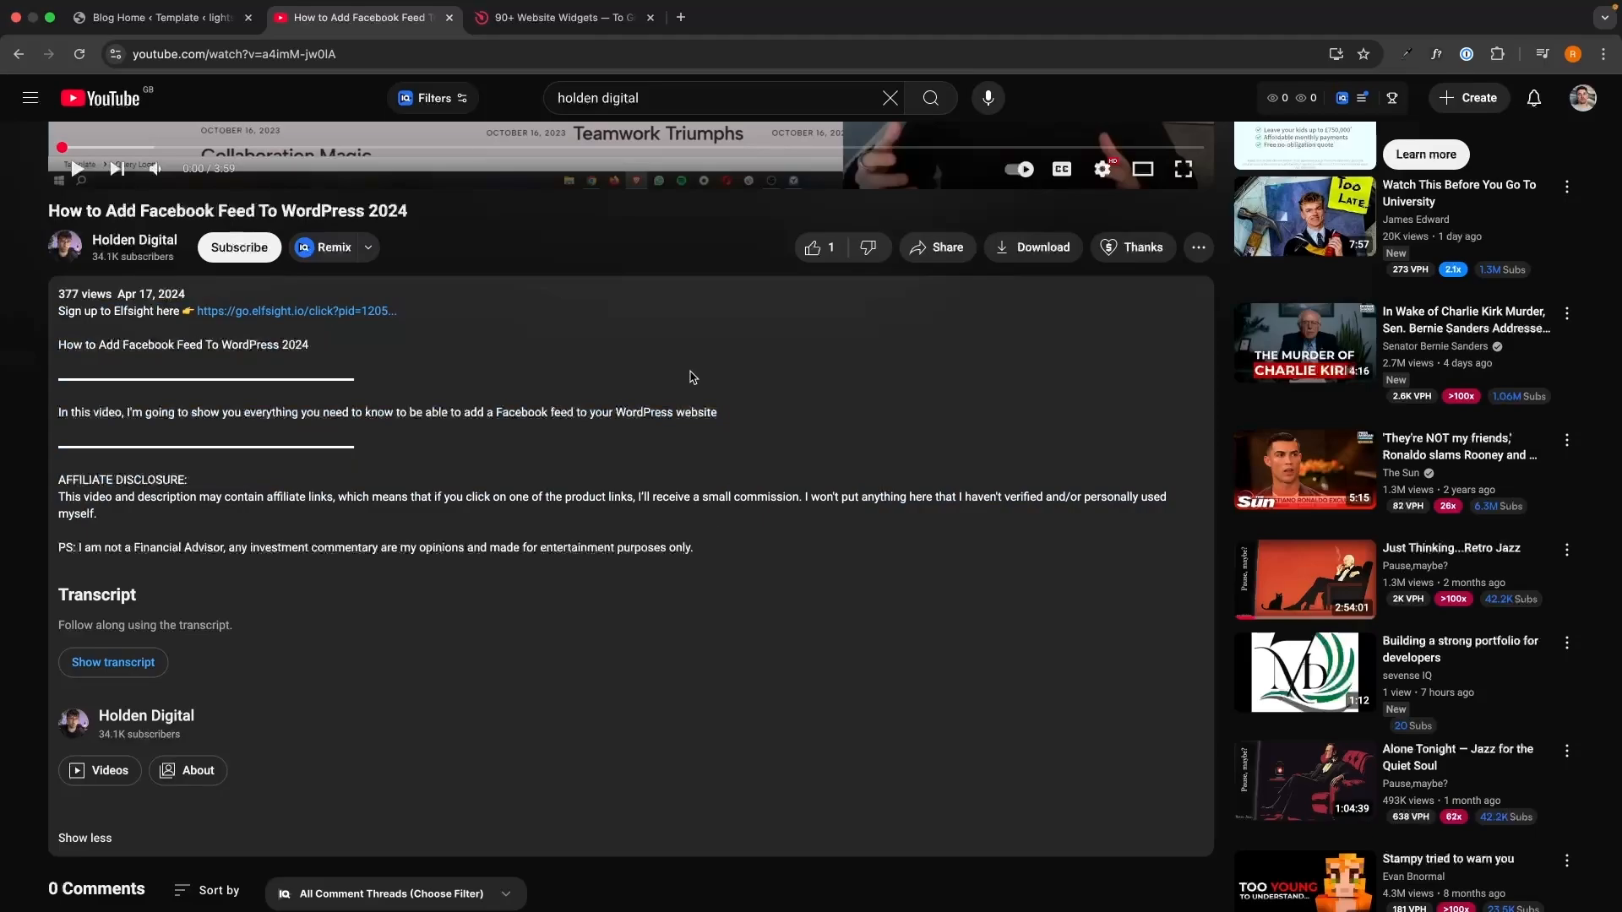
pyautogui.click(332, 312)
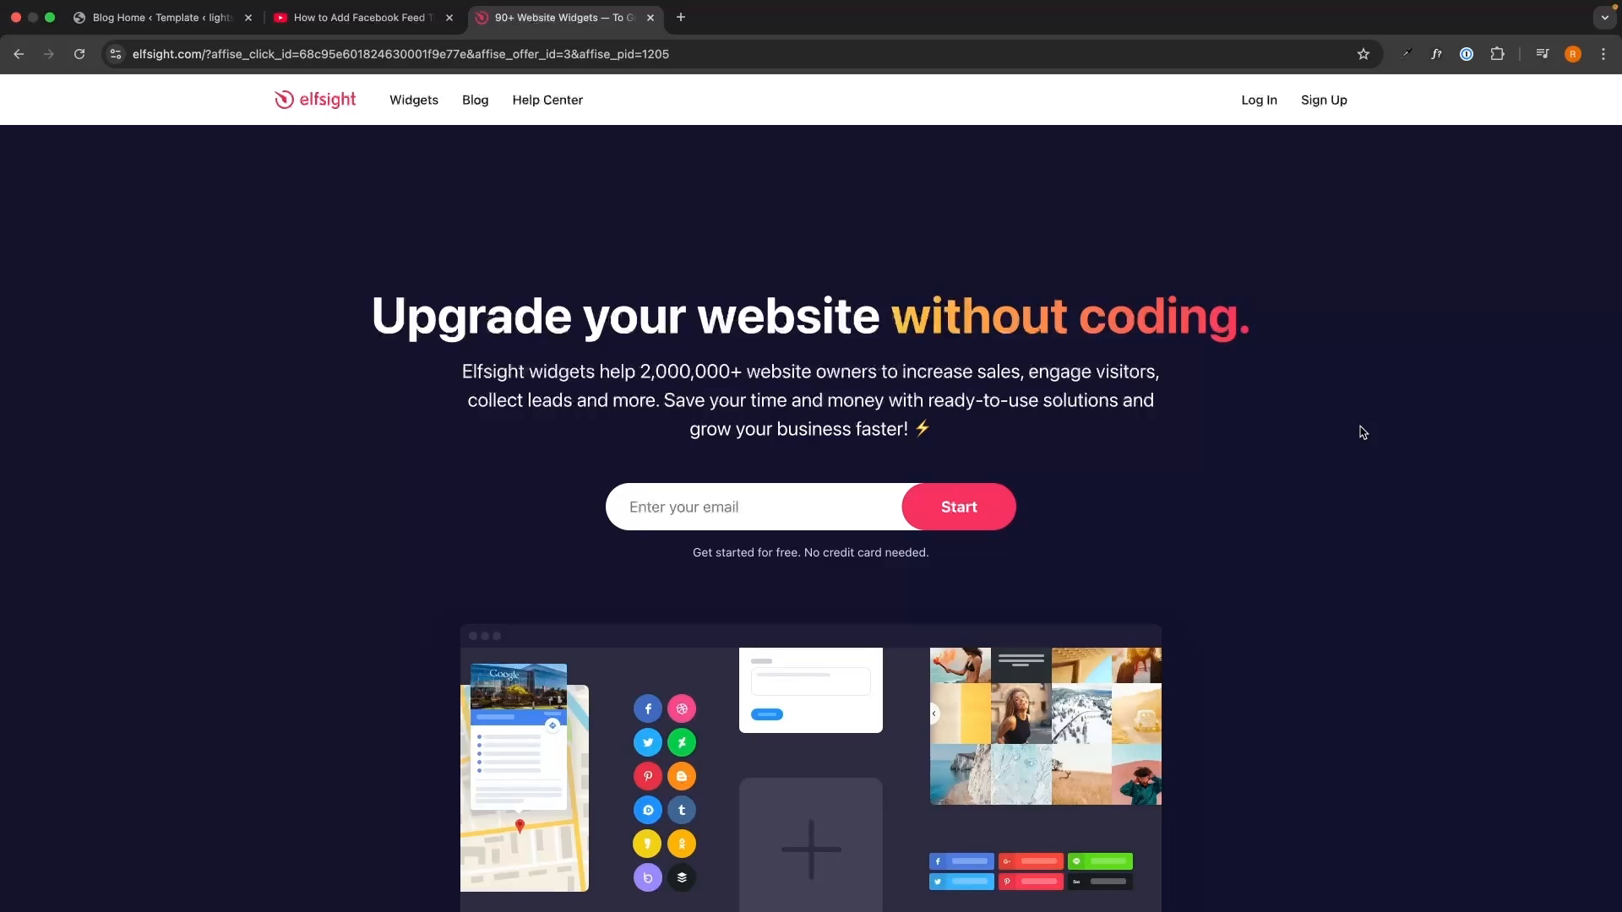
# Sign up for an Elfsight account using an e-mail address and a password.
pyautogui.click(854, 504)
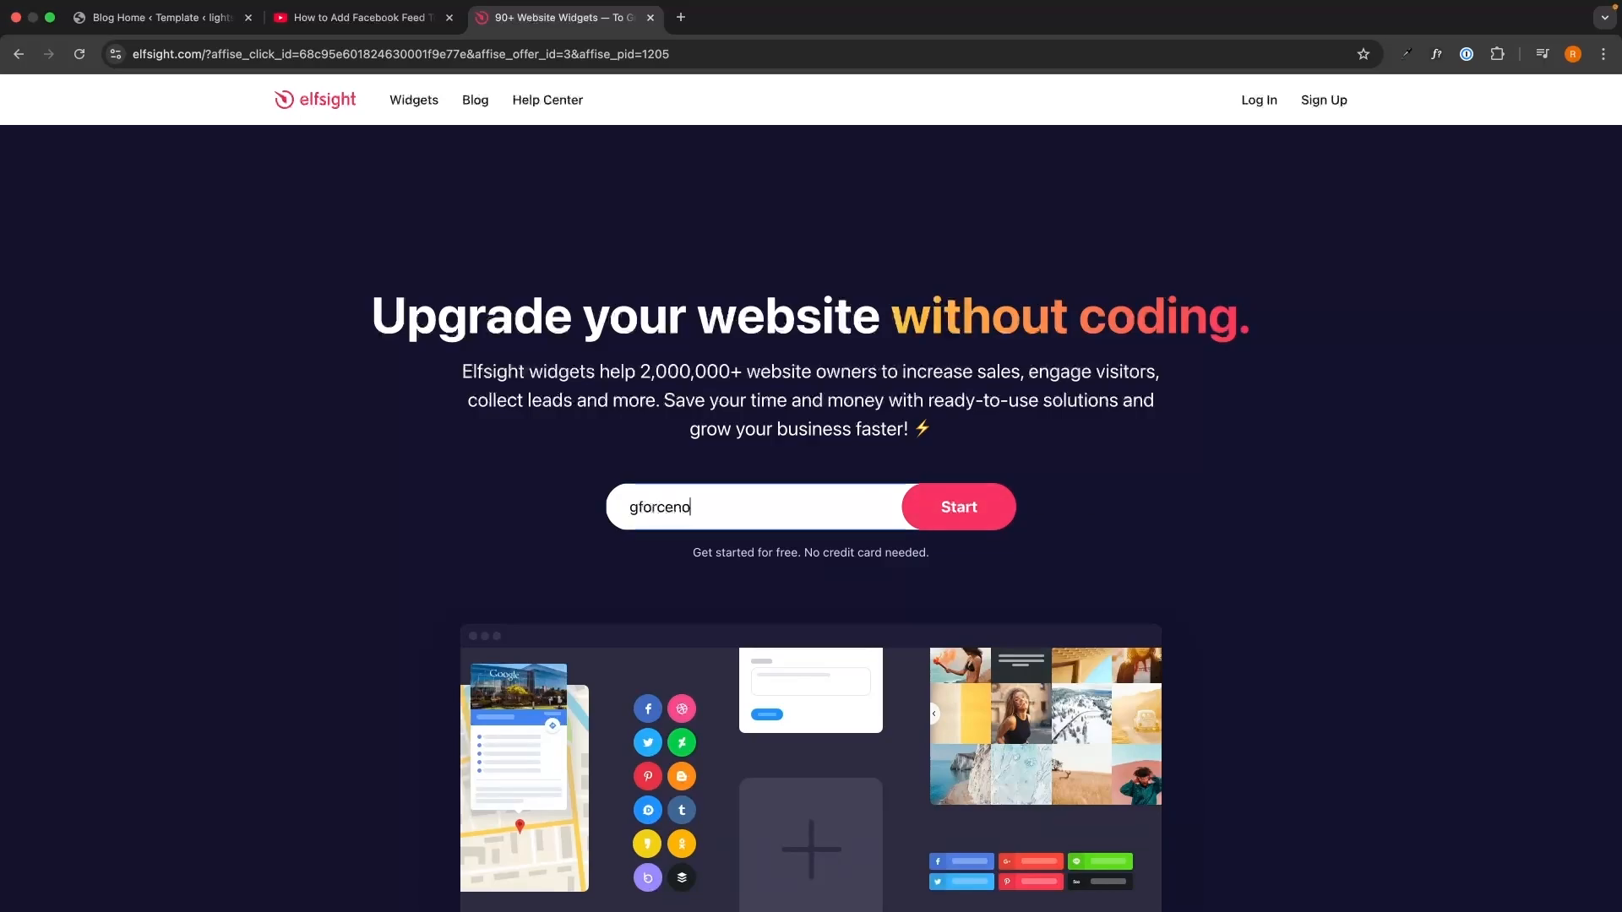
pyautogui.press('Return')
pyautogui.write('••')
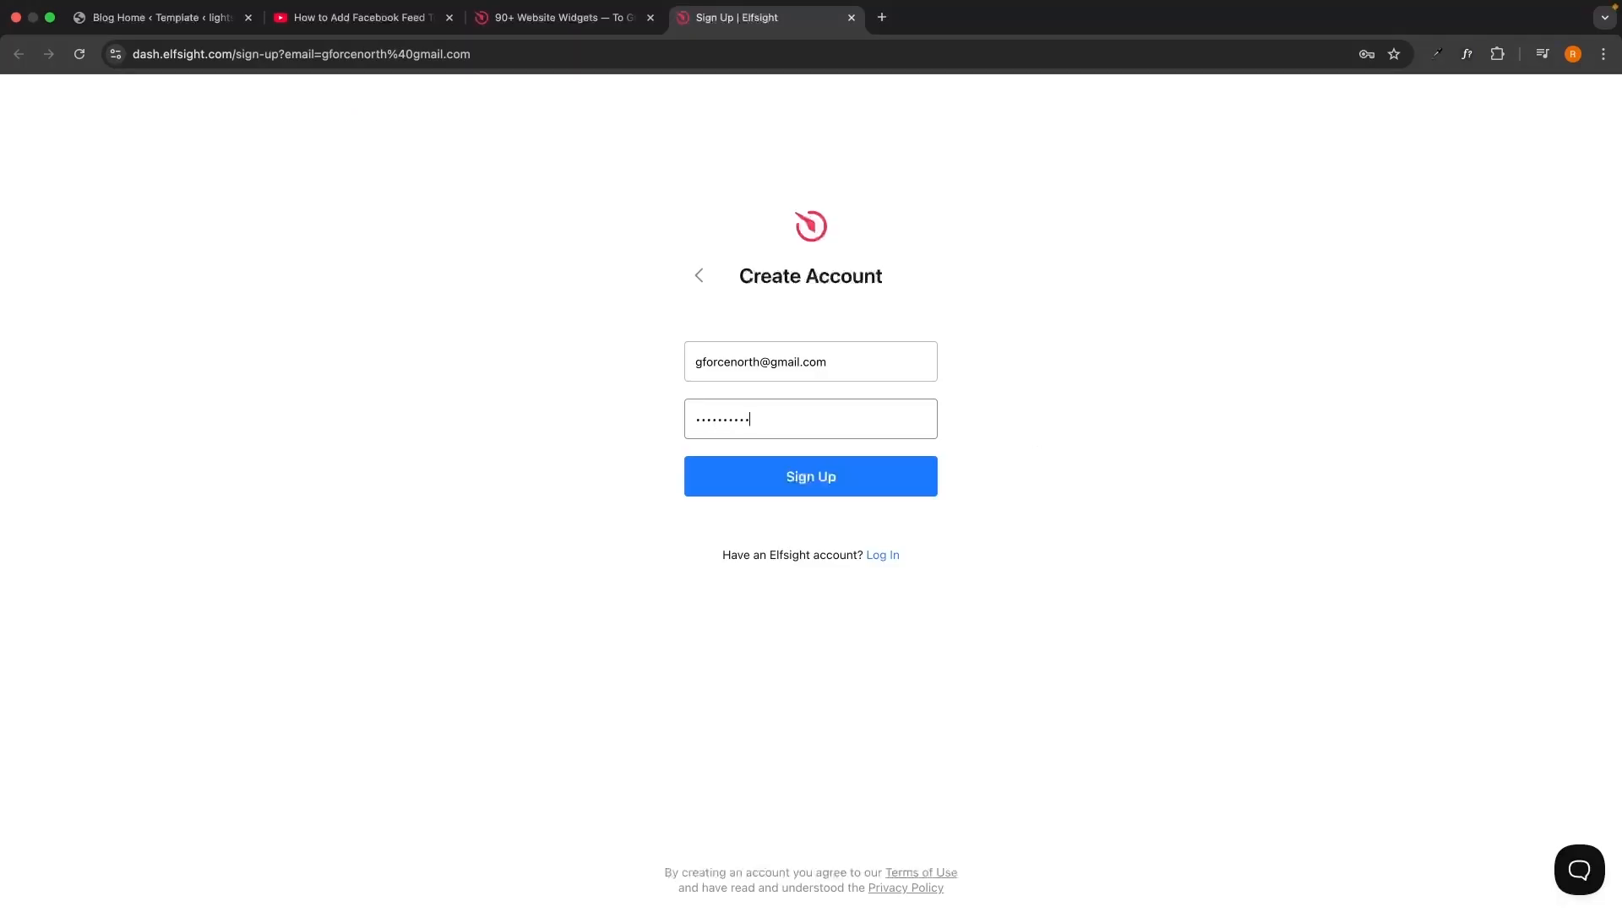
pyautogui.click(876, 480)
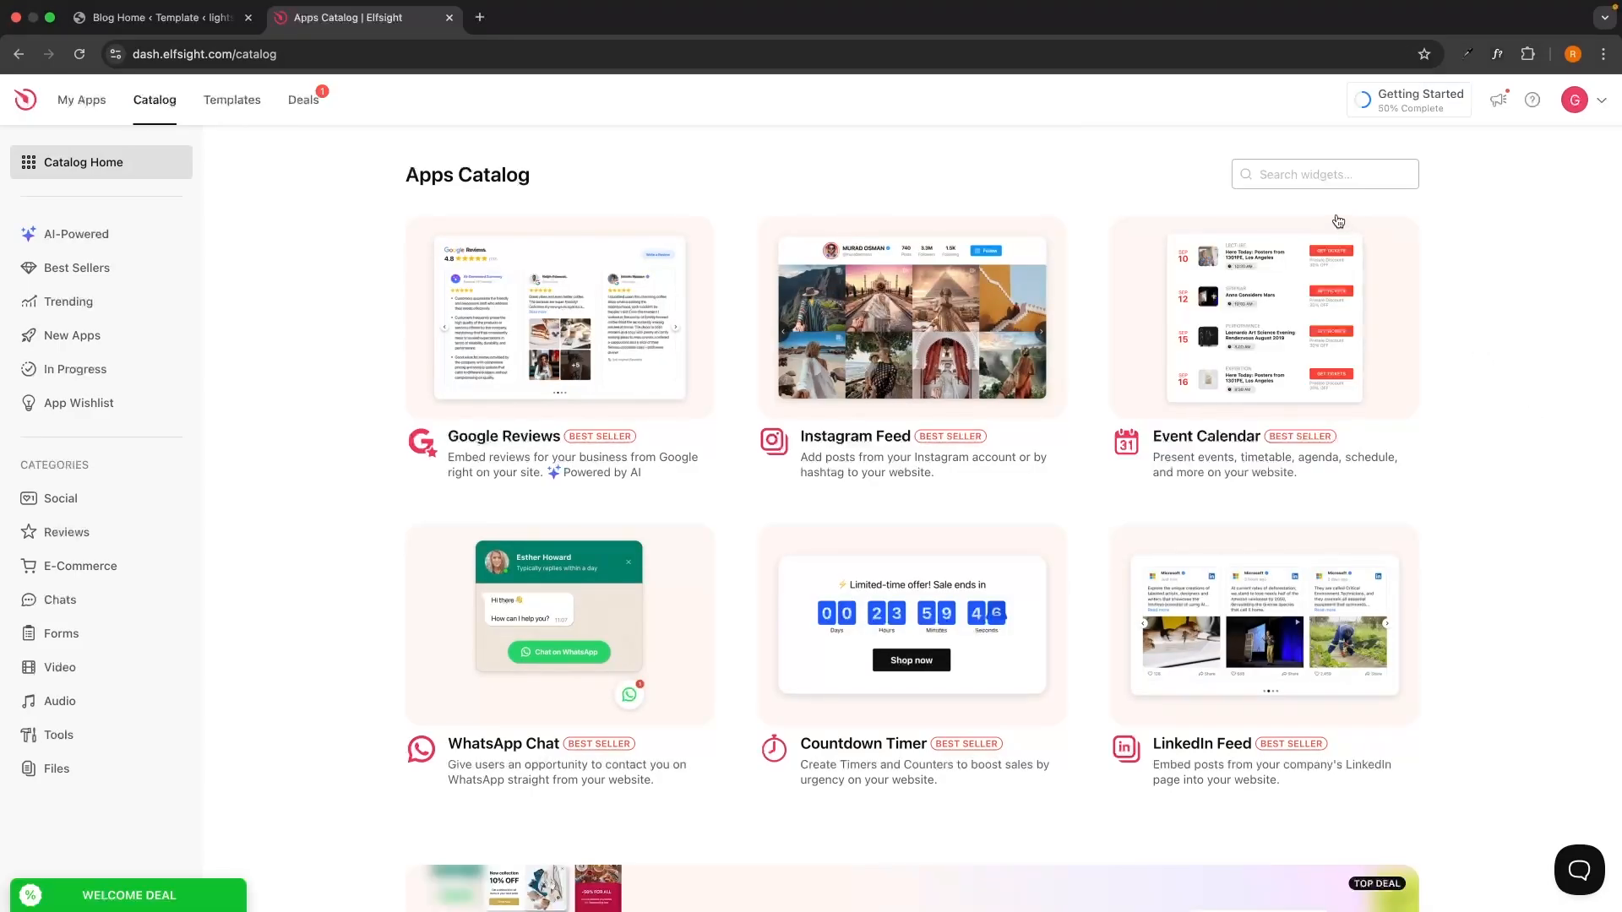
# Search the widget catalog for 'what' and start a WhatsApp Chat widget.
pyautogui.click(1313, 175)
pyautogui.write('whats')
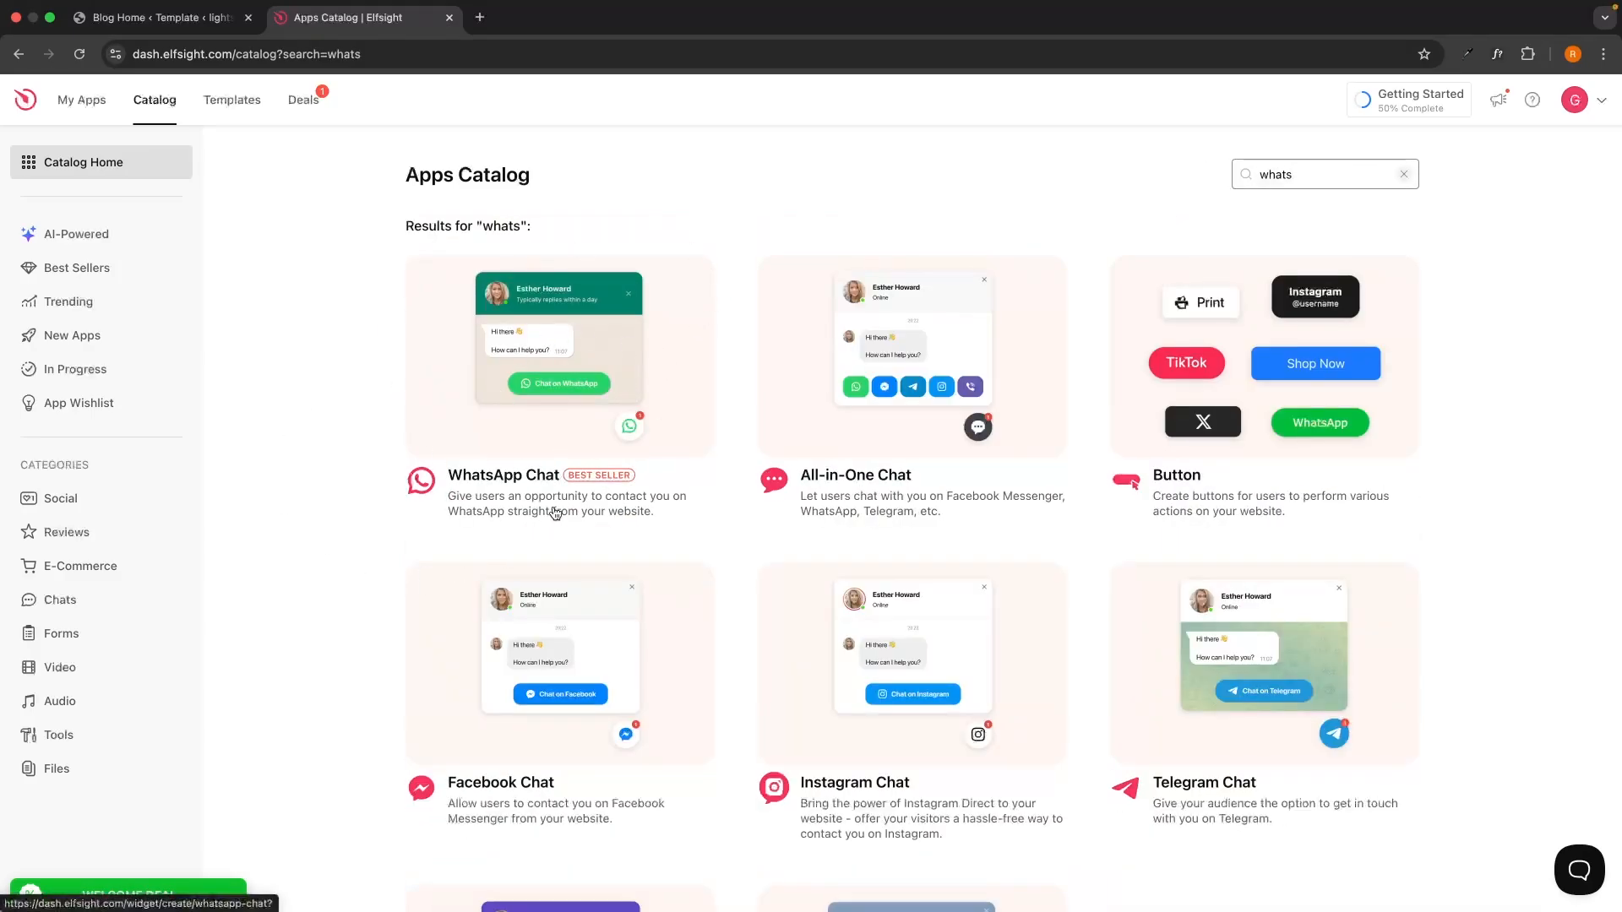
pyautogui.click(507, 480)
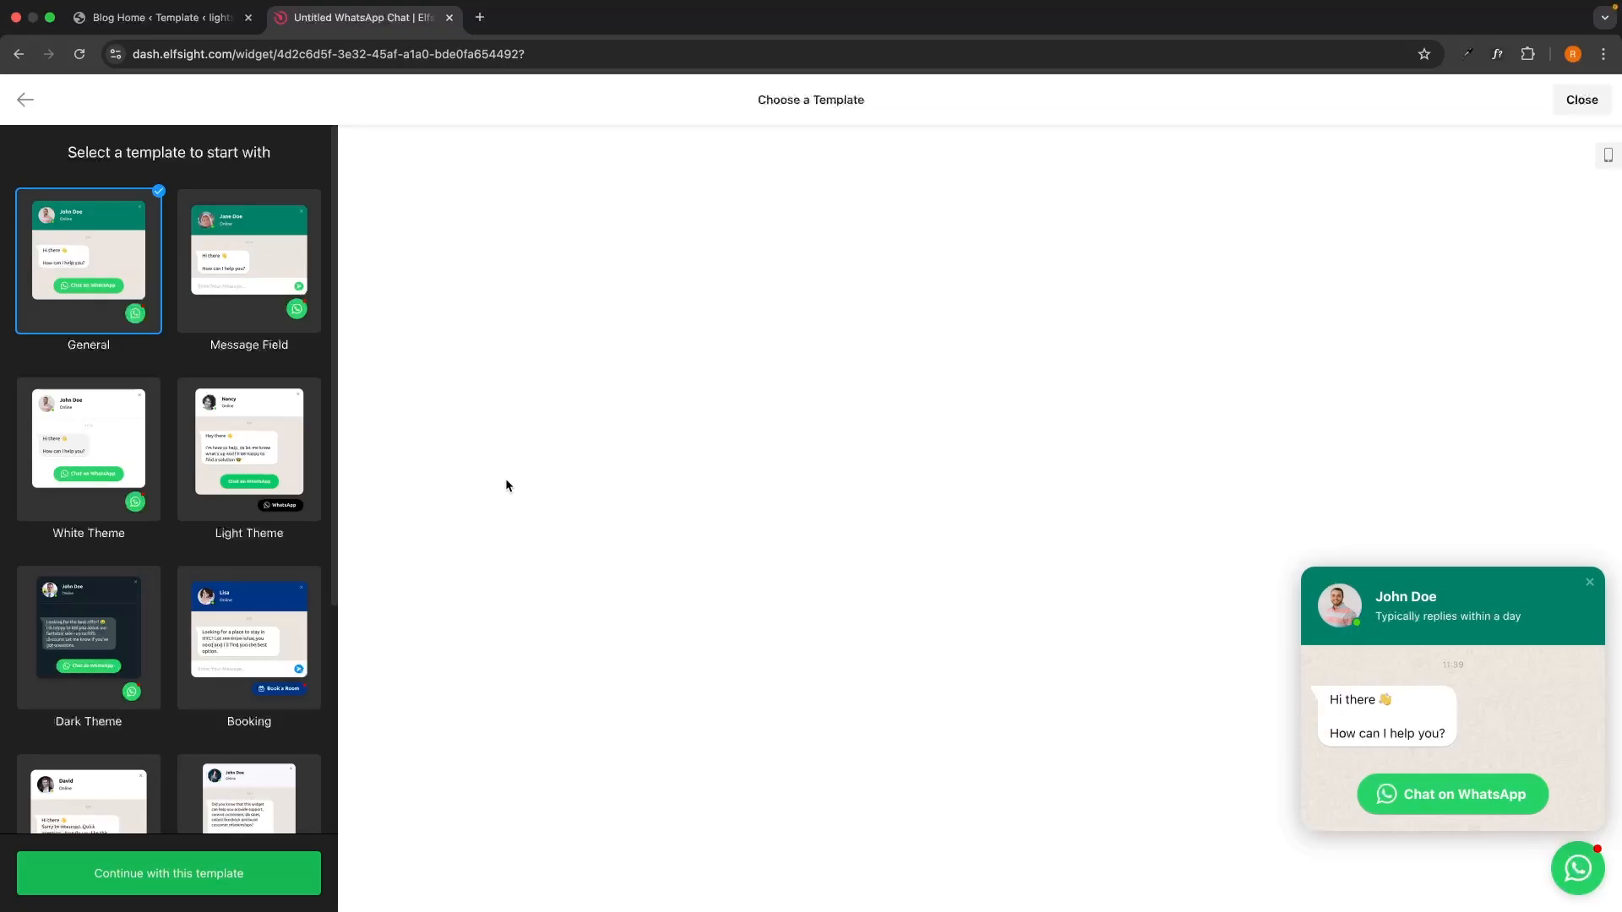
# Preview the Message Field, White Theme, Booking and Feedback templates, then continue with General.
pyautogui.scroll(-5, 211, 422)
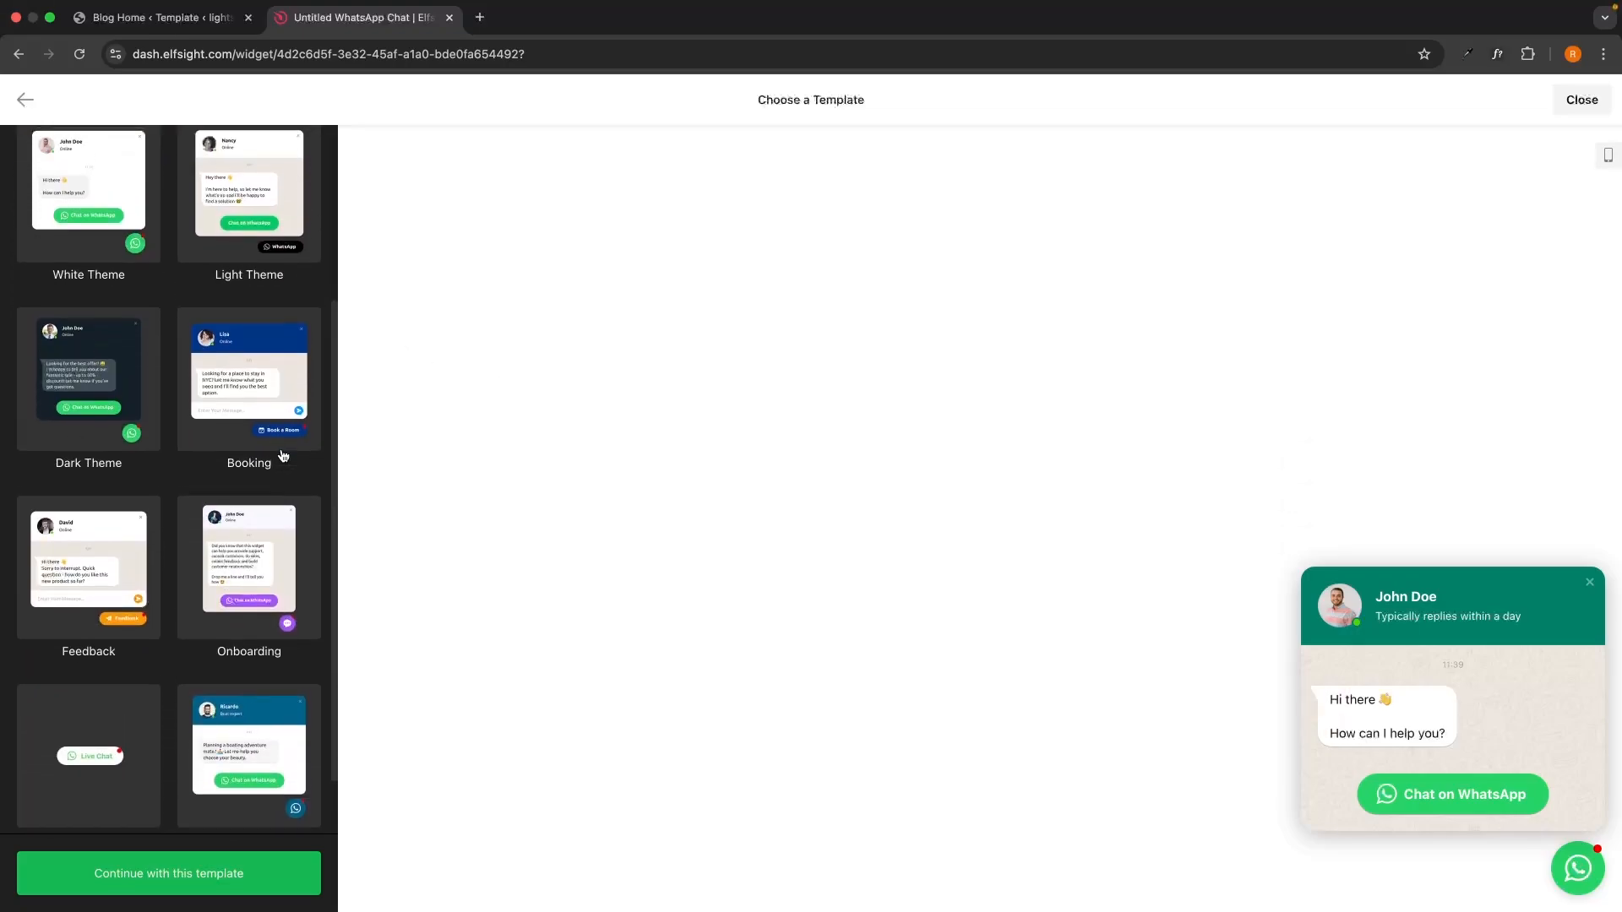
pyautogui.scroll(5, 283, 456)
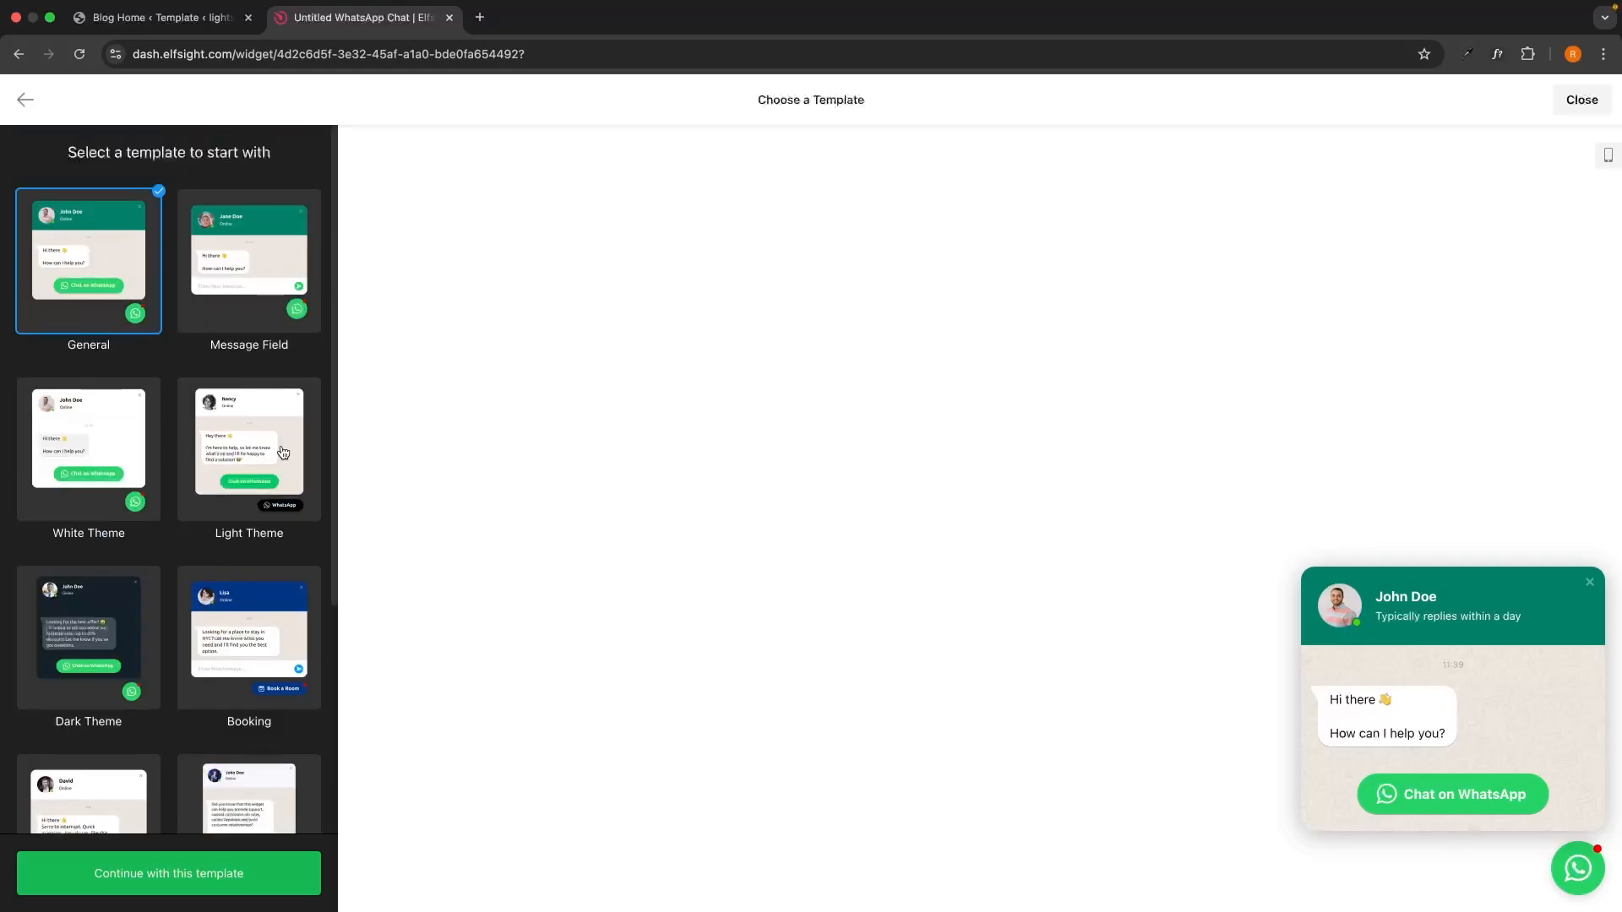
pyautogui.click(279, 272)
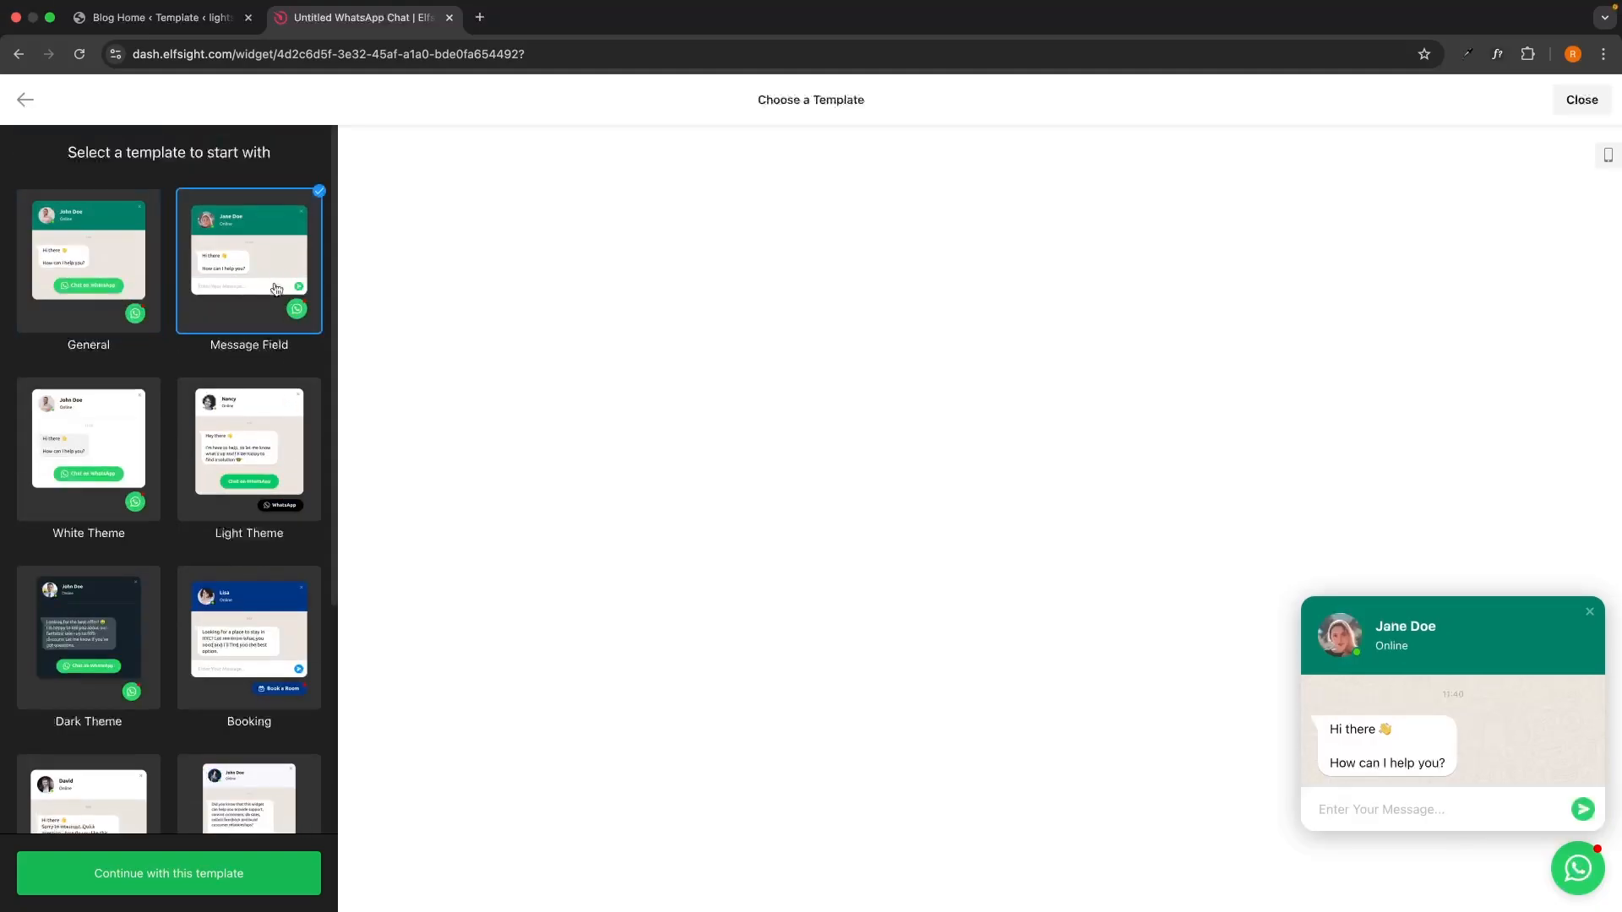
pyautogui.click(103, 501)
pyautogui.scroll(-1, 211, 521)
pyautogui.click(211, 520)
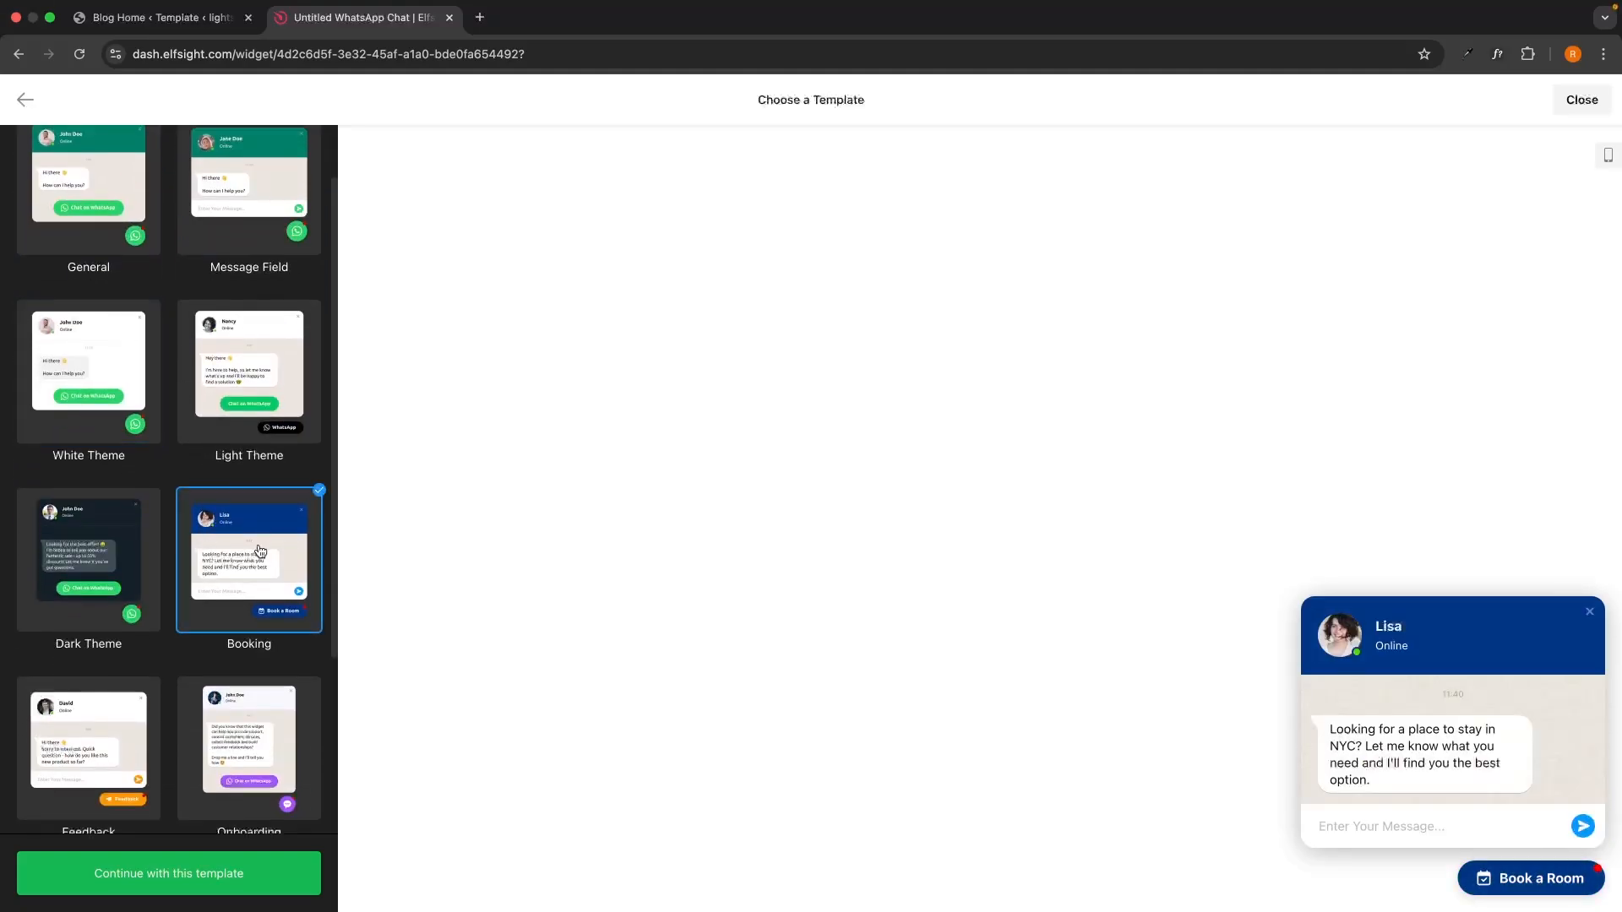
pyautogui.scroll(-2, 110, 616)
pyautogui.click(111, 615)
pyautogui.scroll(-2, 110, 616)
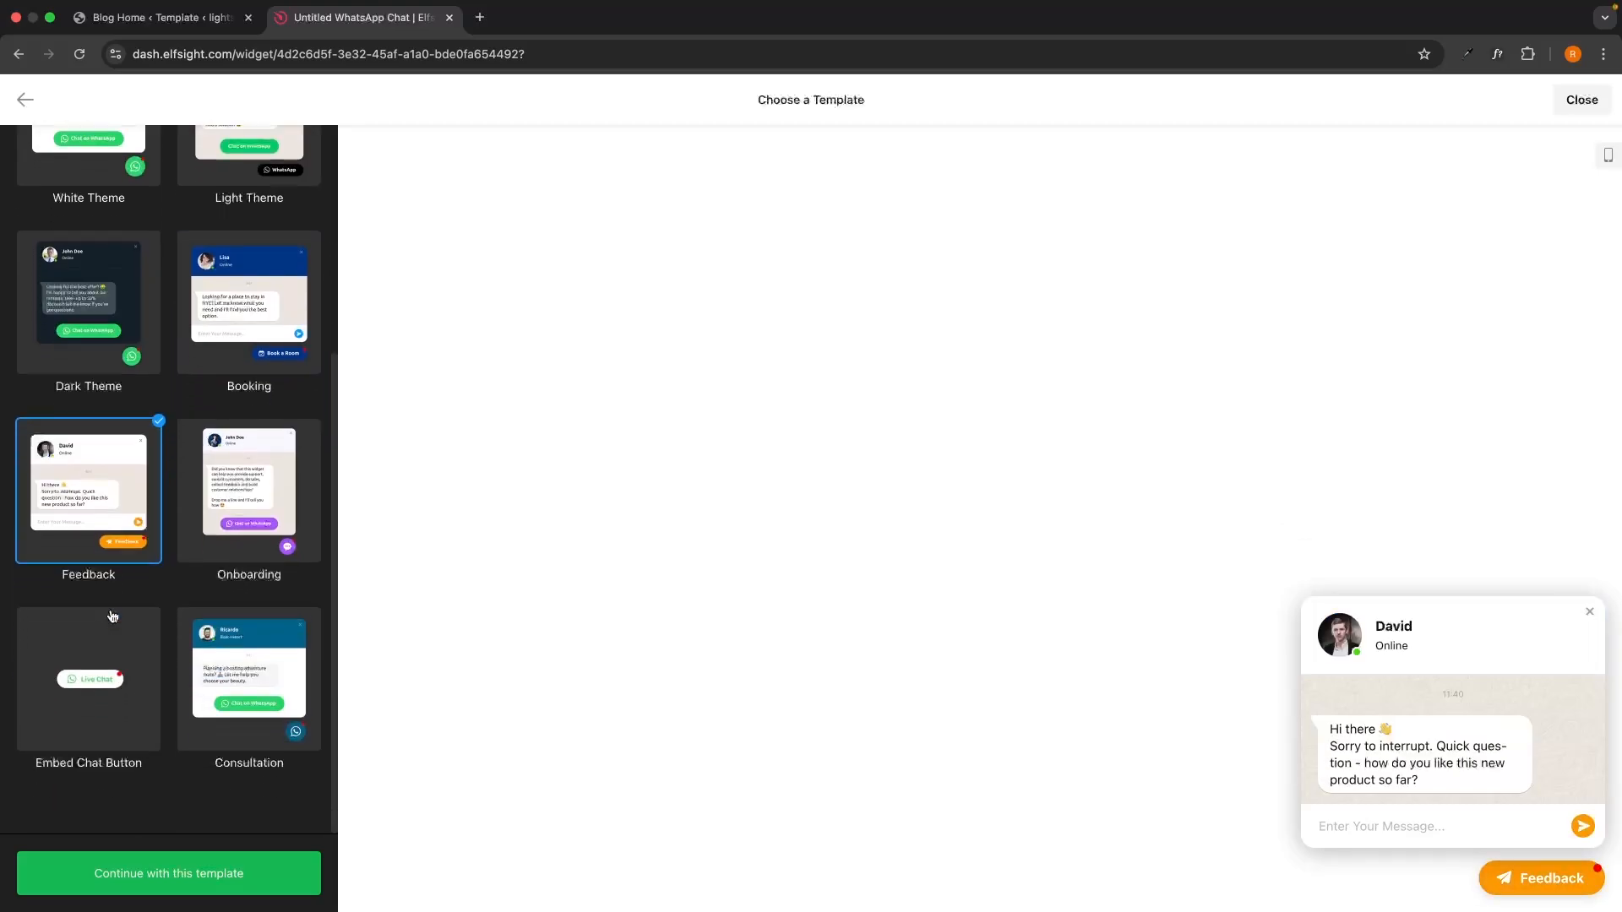
pyautogui.scroll(6, 173, 498)
pyautogui.click(38, 269)
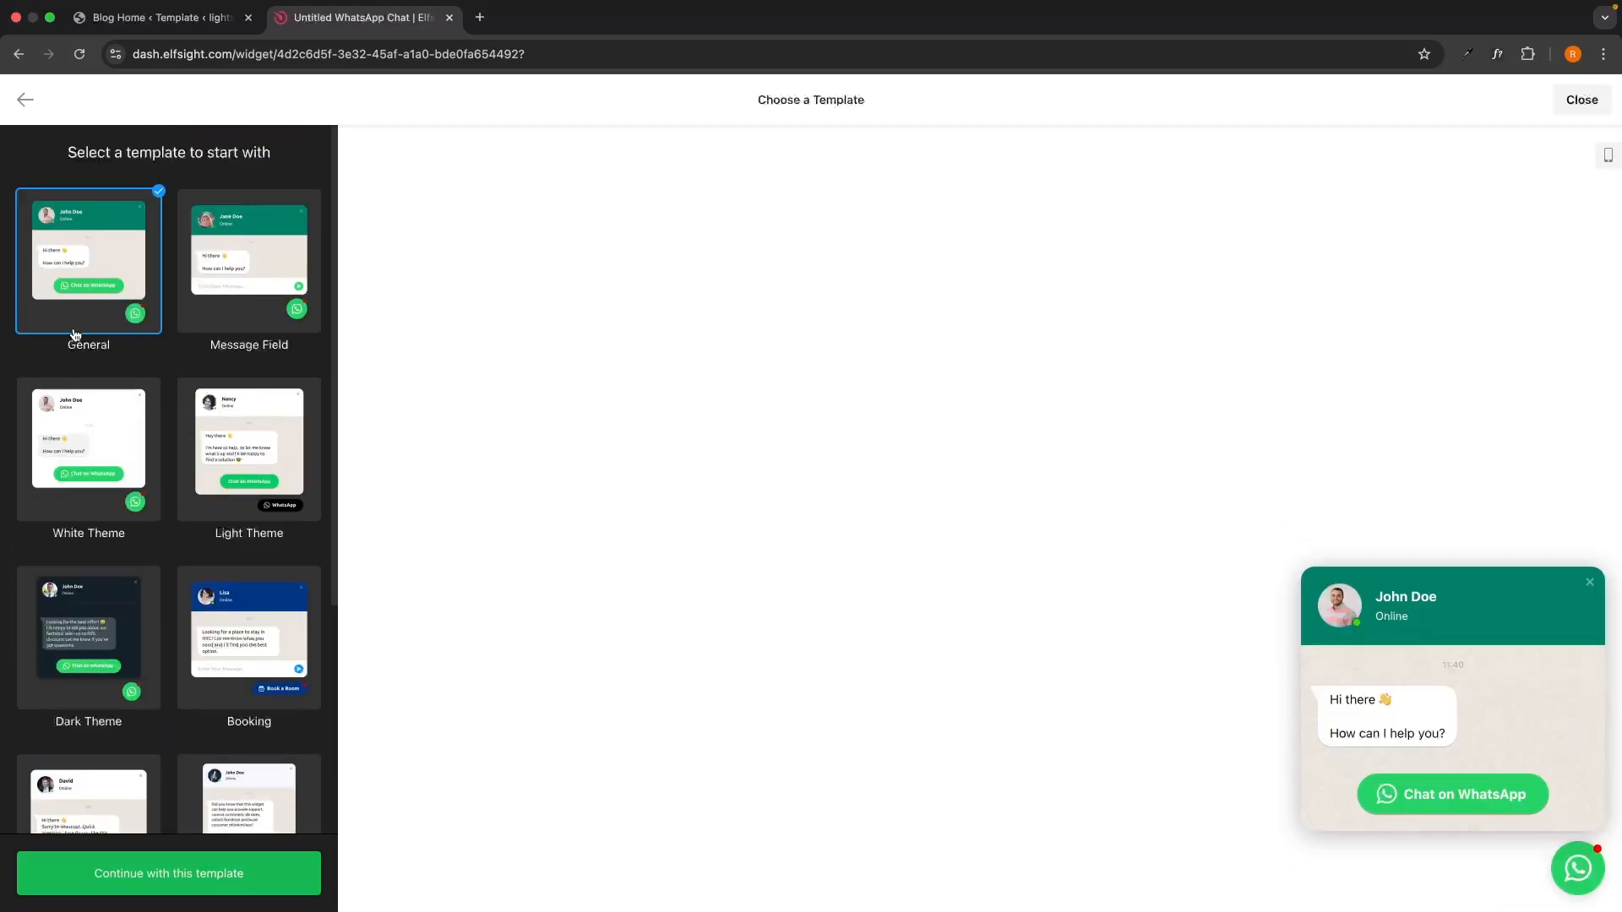
pyautogui.click(220, 883)
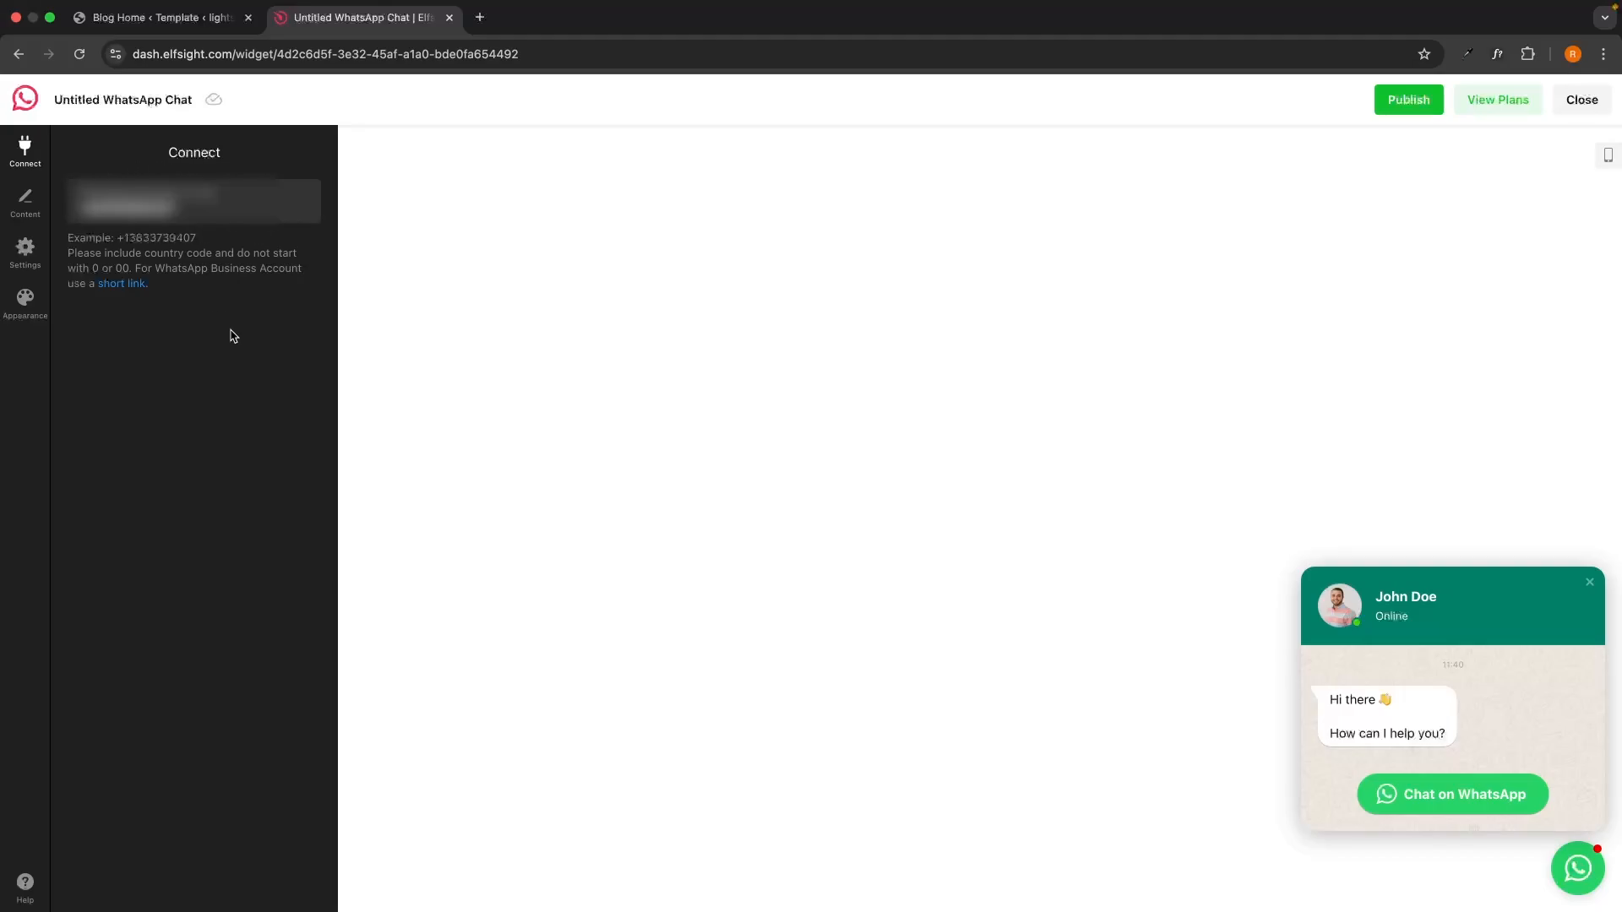
# In Content settings, keep the library's WhatsApp icon as the chat bubble icon.
pyautogui.click(10, 195)
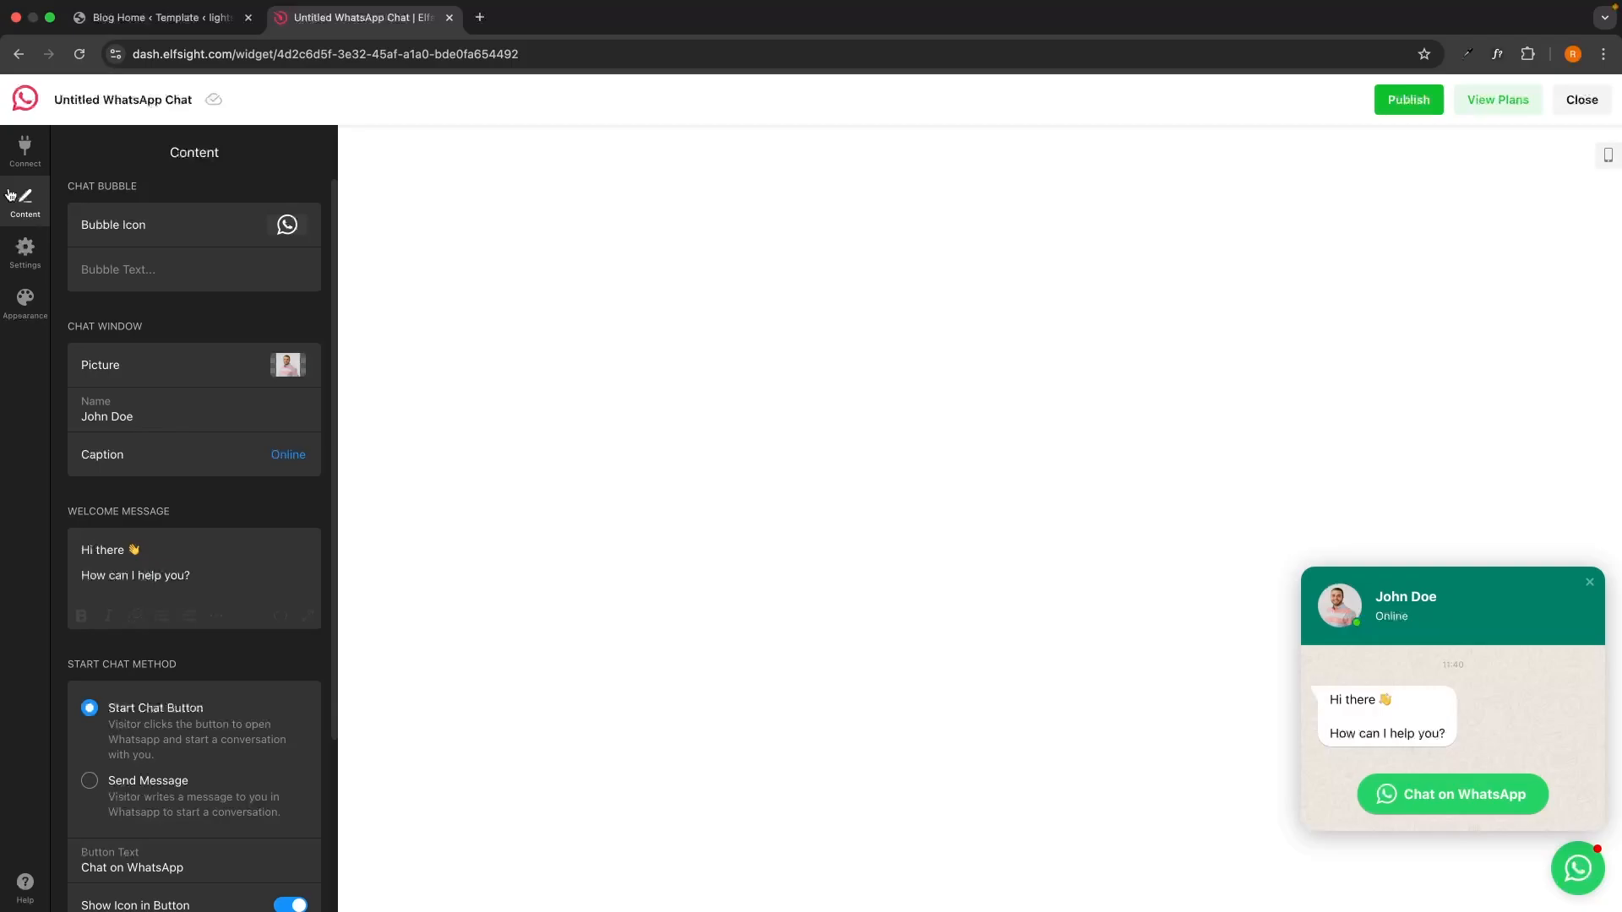
pyautogui.click(282, 226)
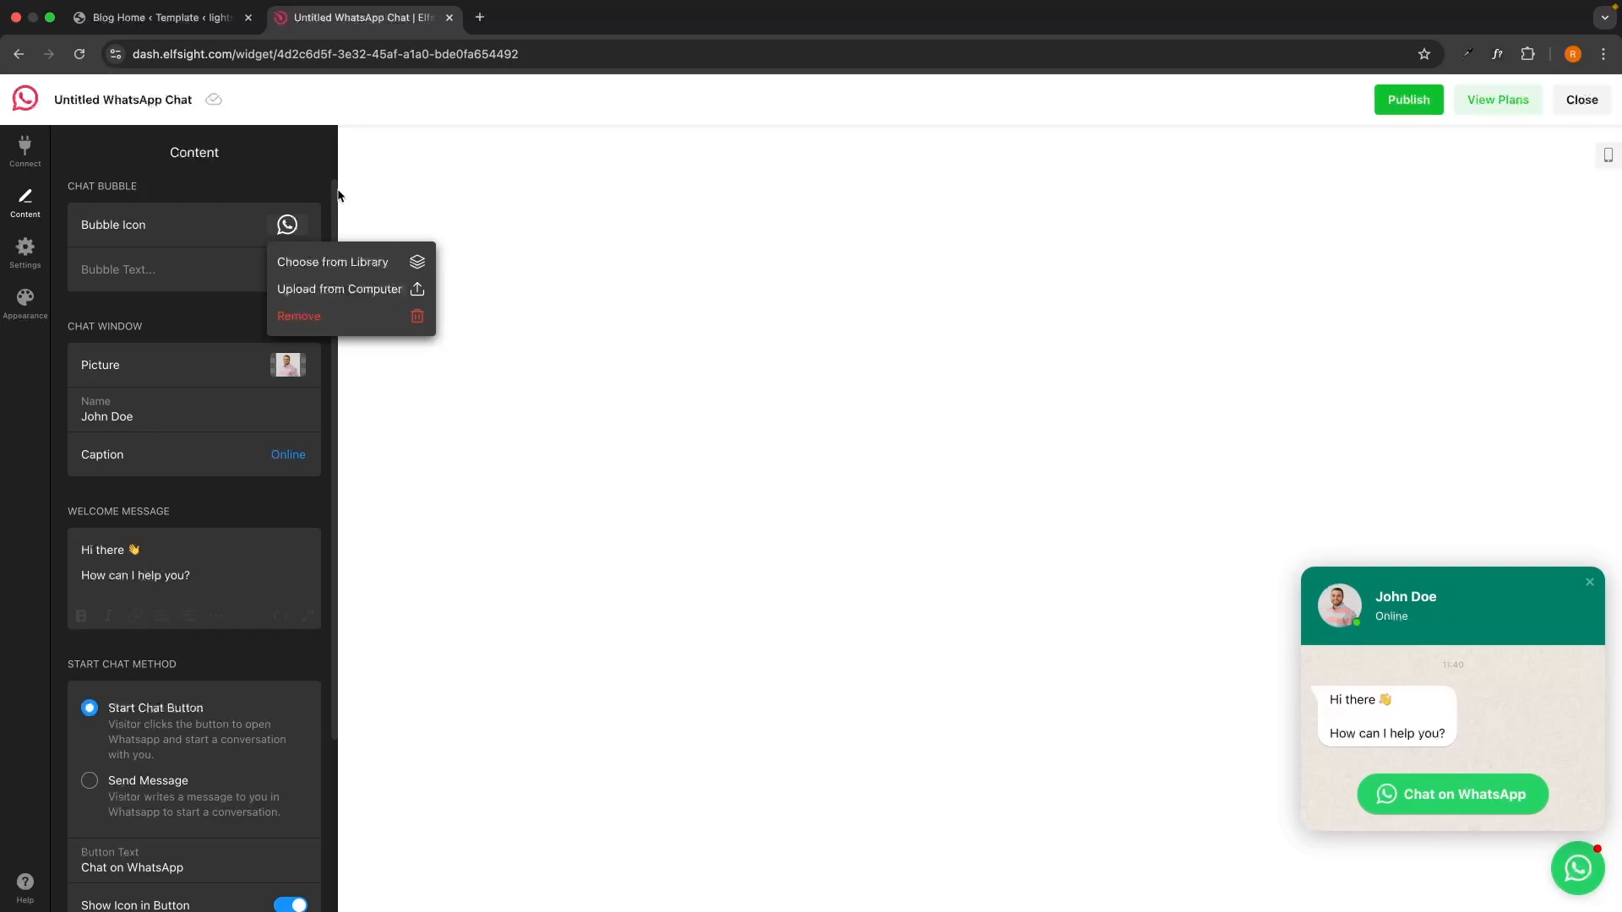
pyautogui.click(333, 262)
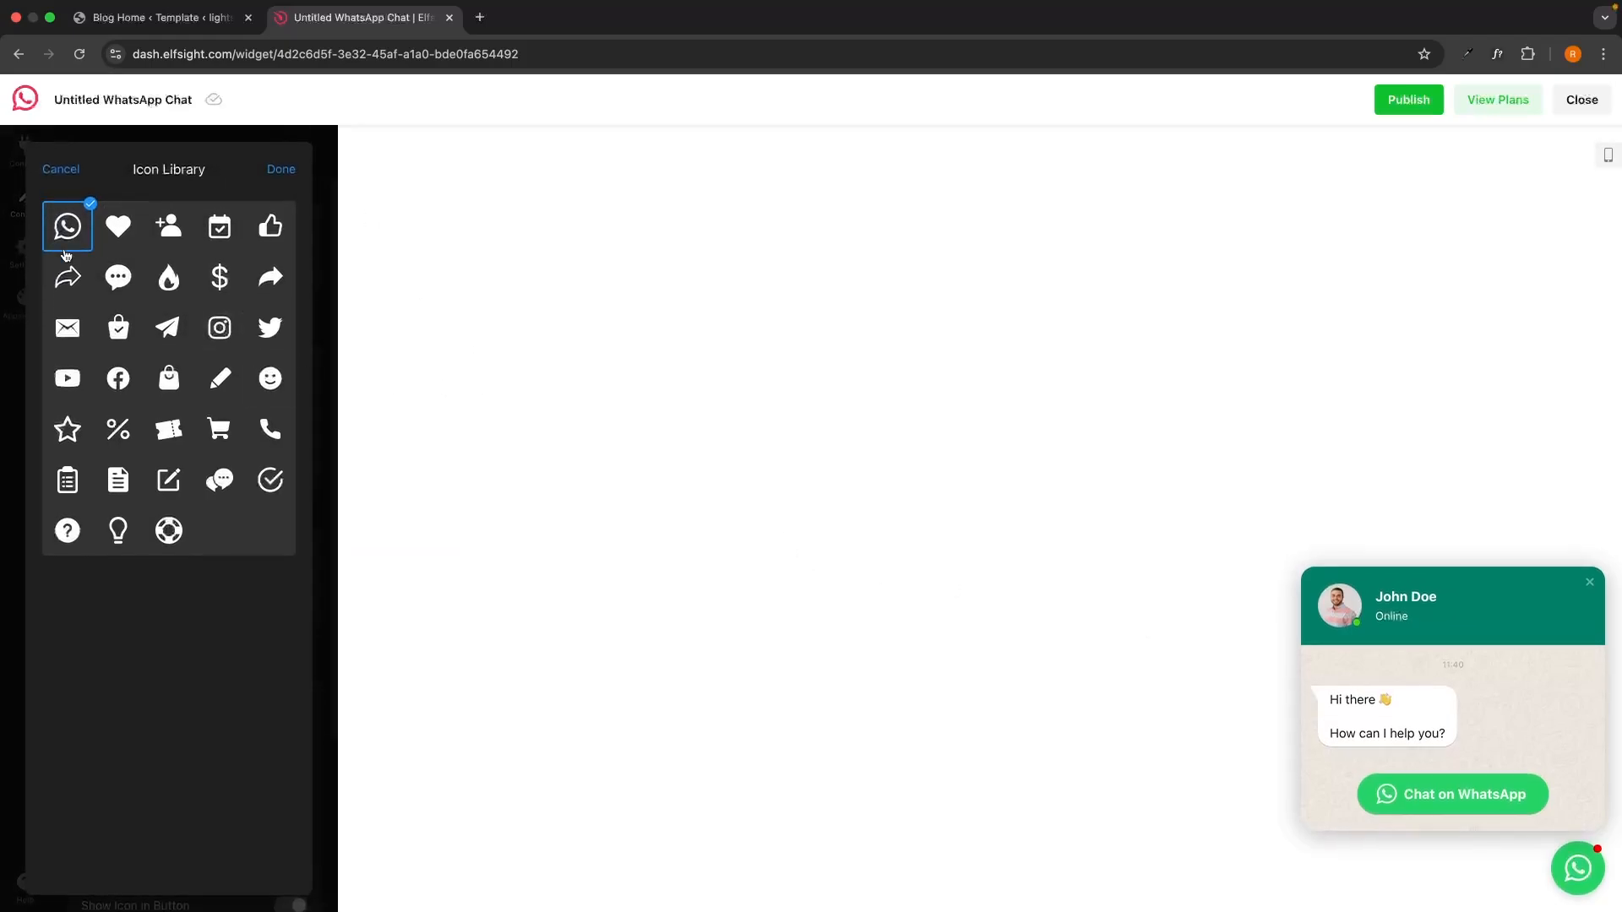
pyautogui.click(282, 169)
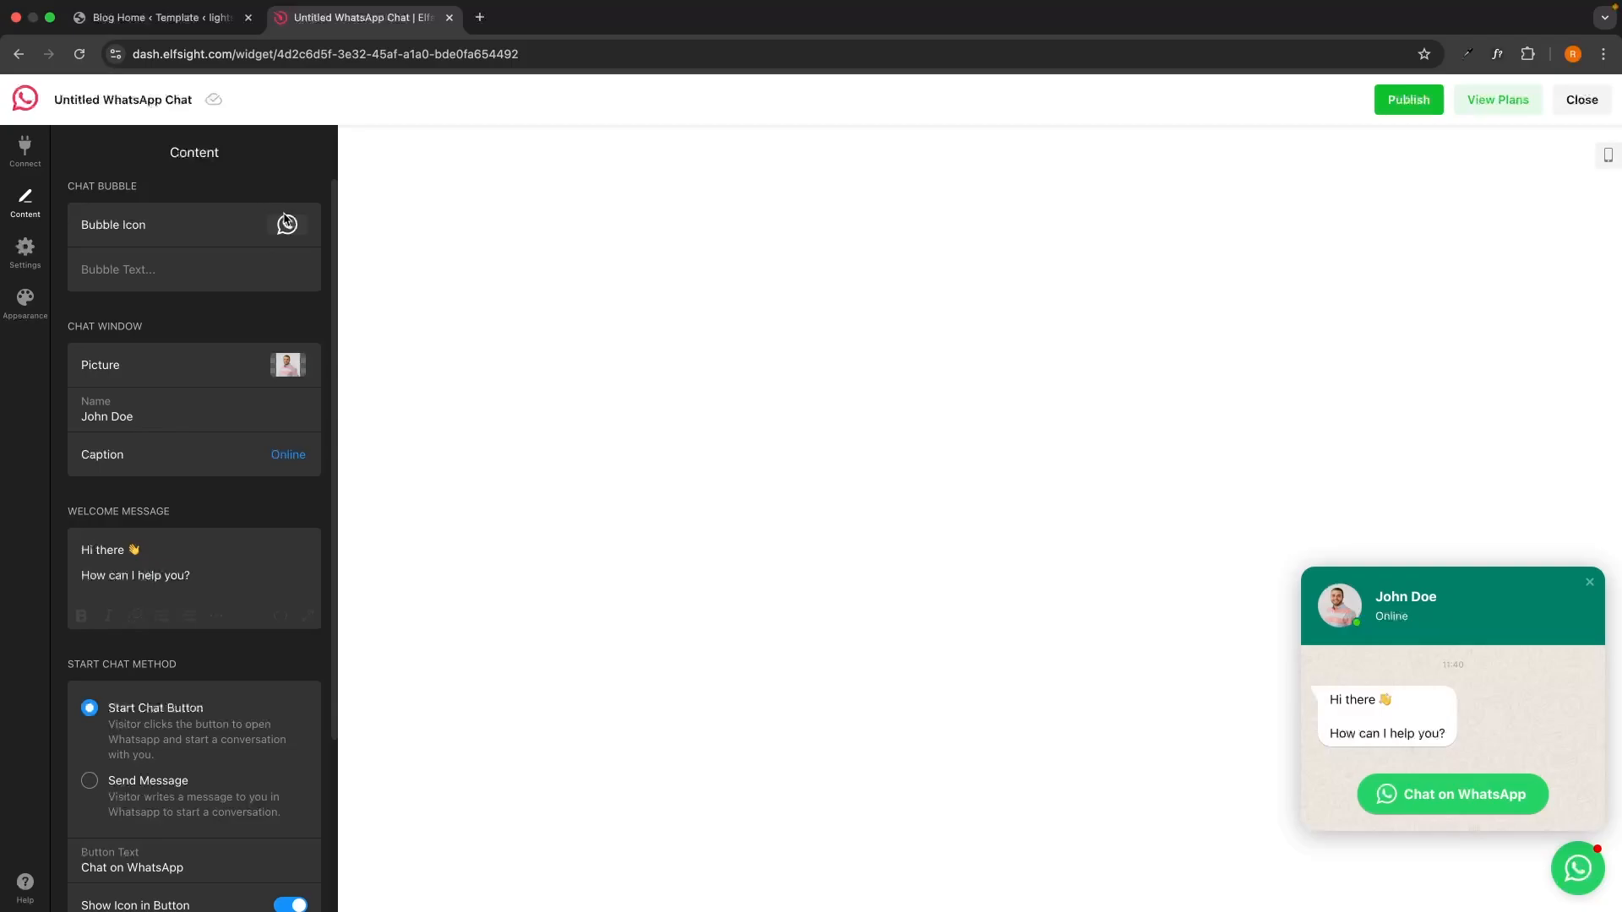
# Set the chat bubble text to 'Messege us on whatsapp'.
pyautogui.click(185, 256)
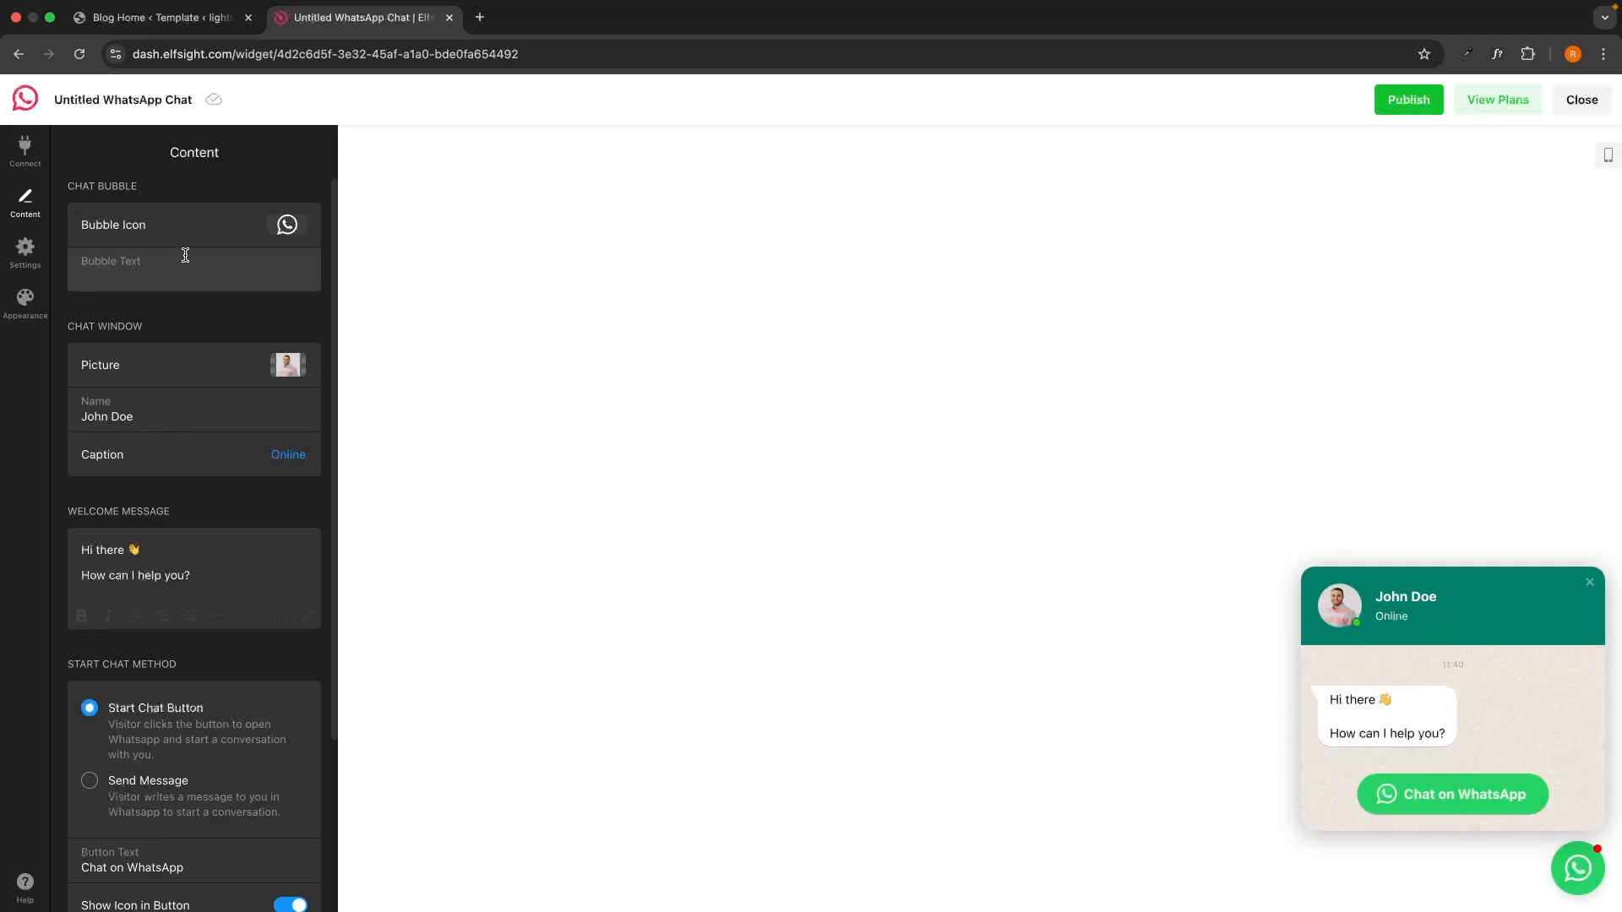
pyautogui.press('capslock')
pyautogui.write('Messe')
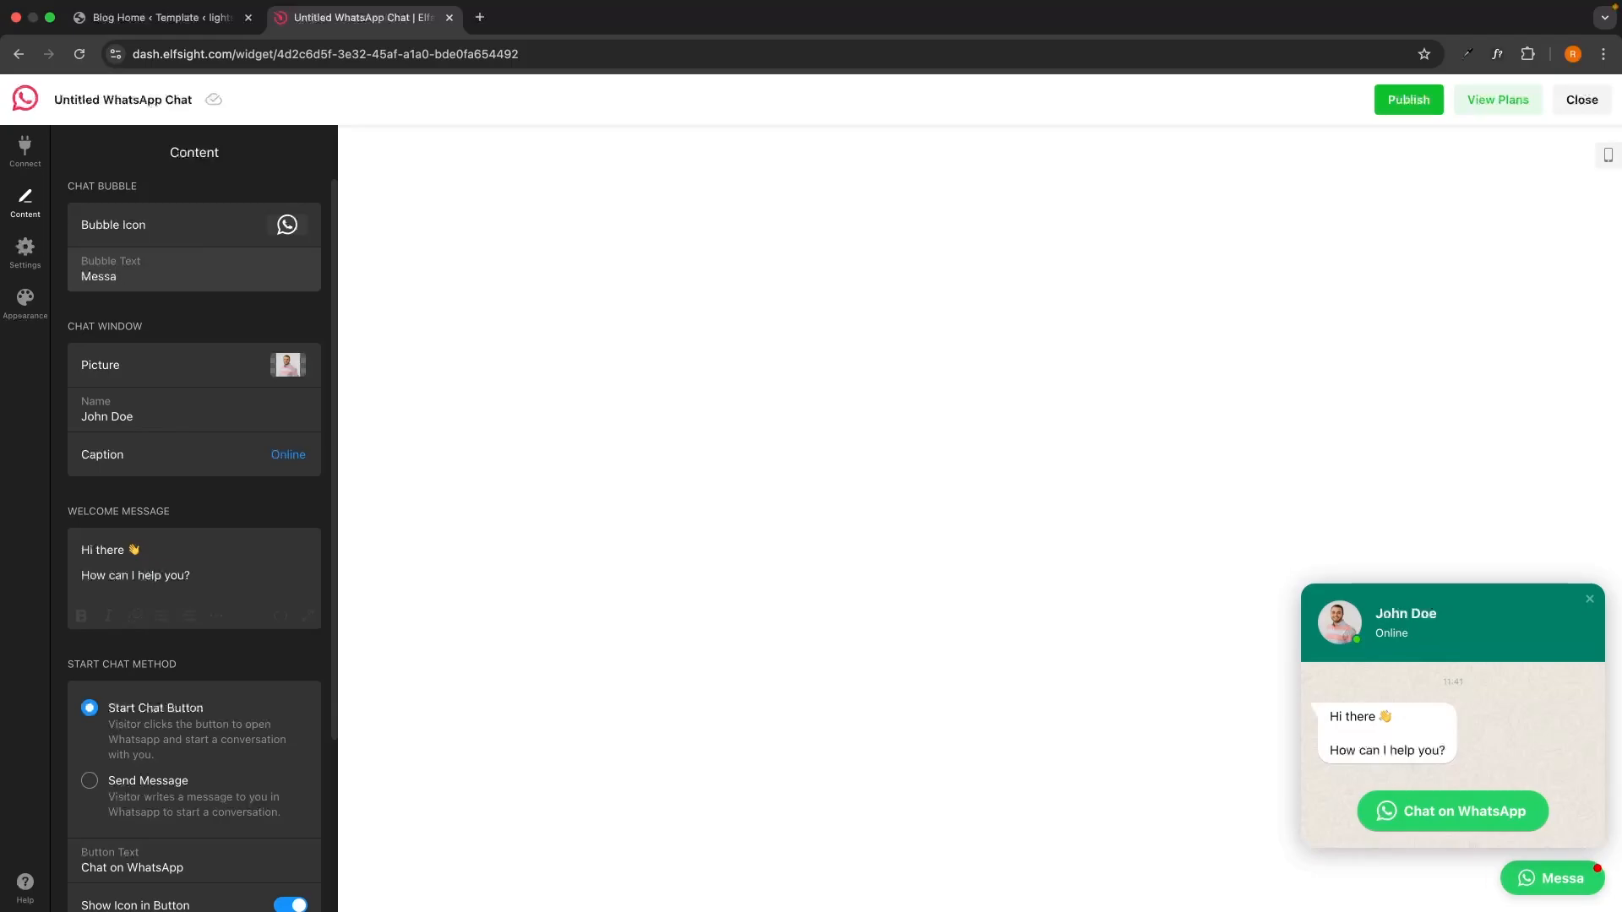
pyautogui.write('ge us on ')
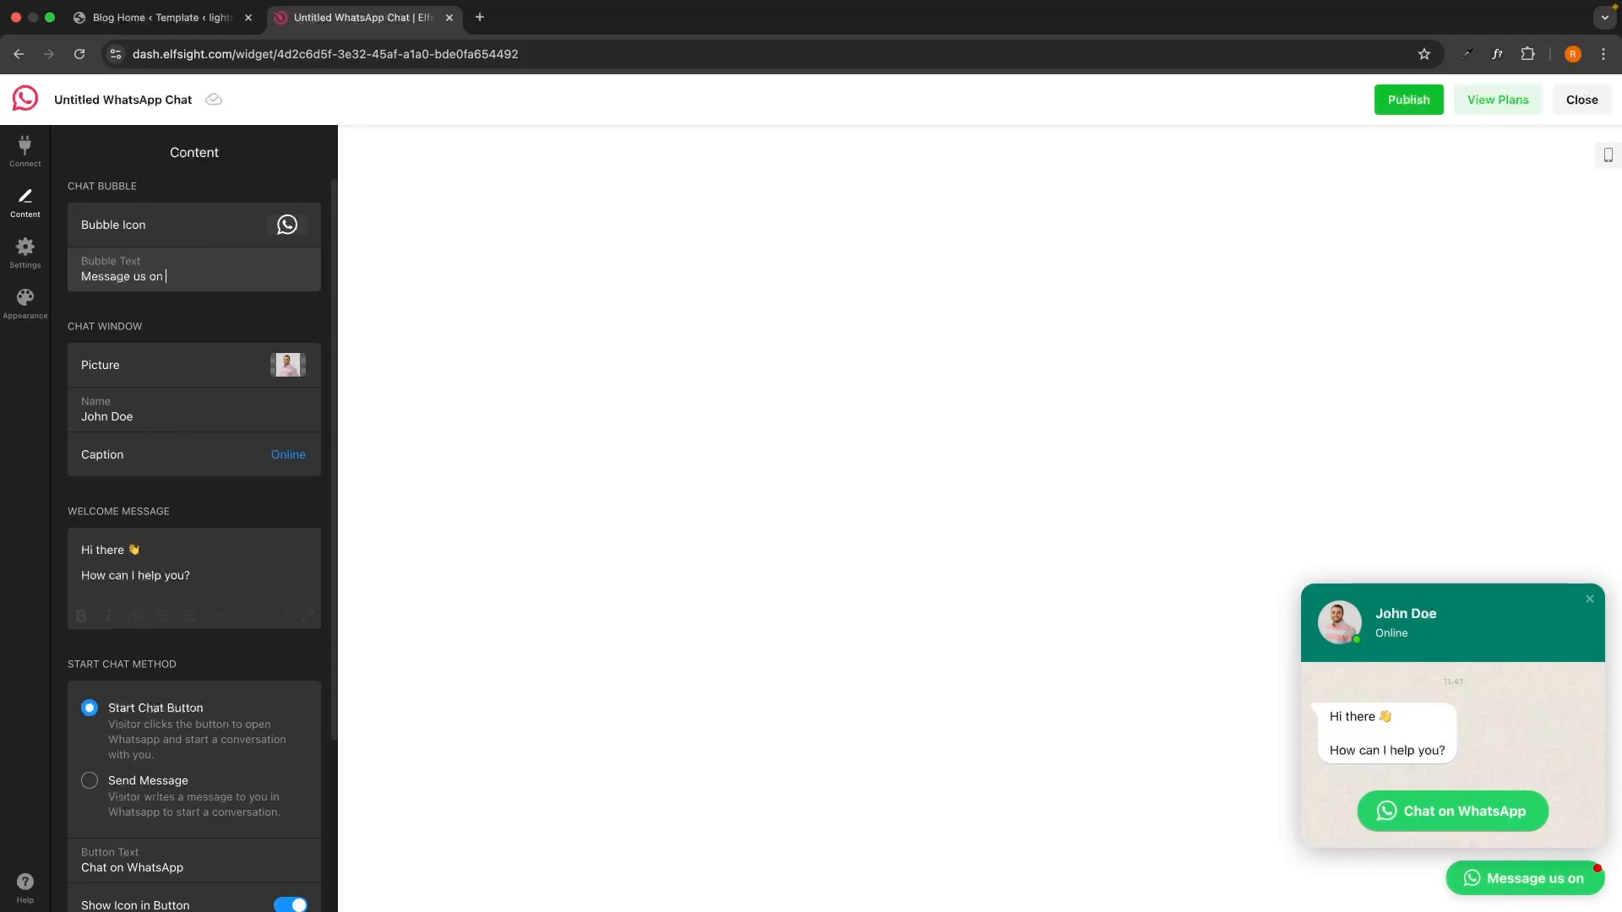
pyautogui.write('whatsapp')
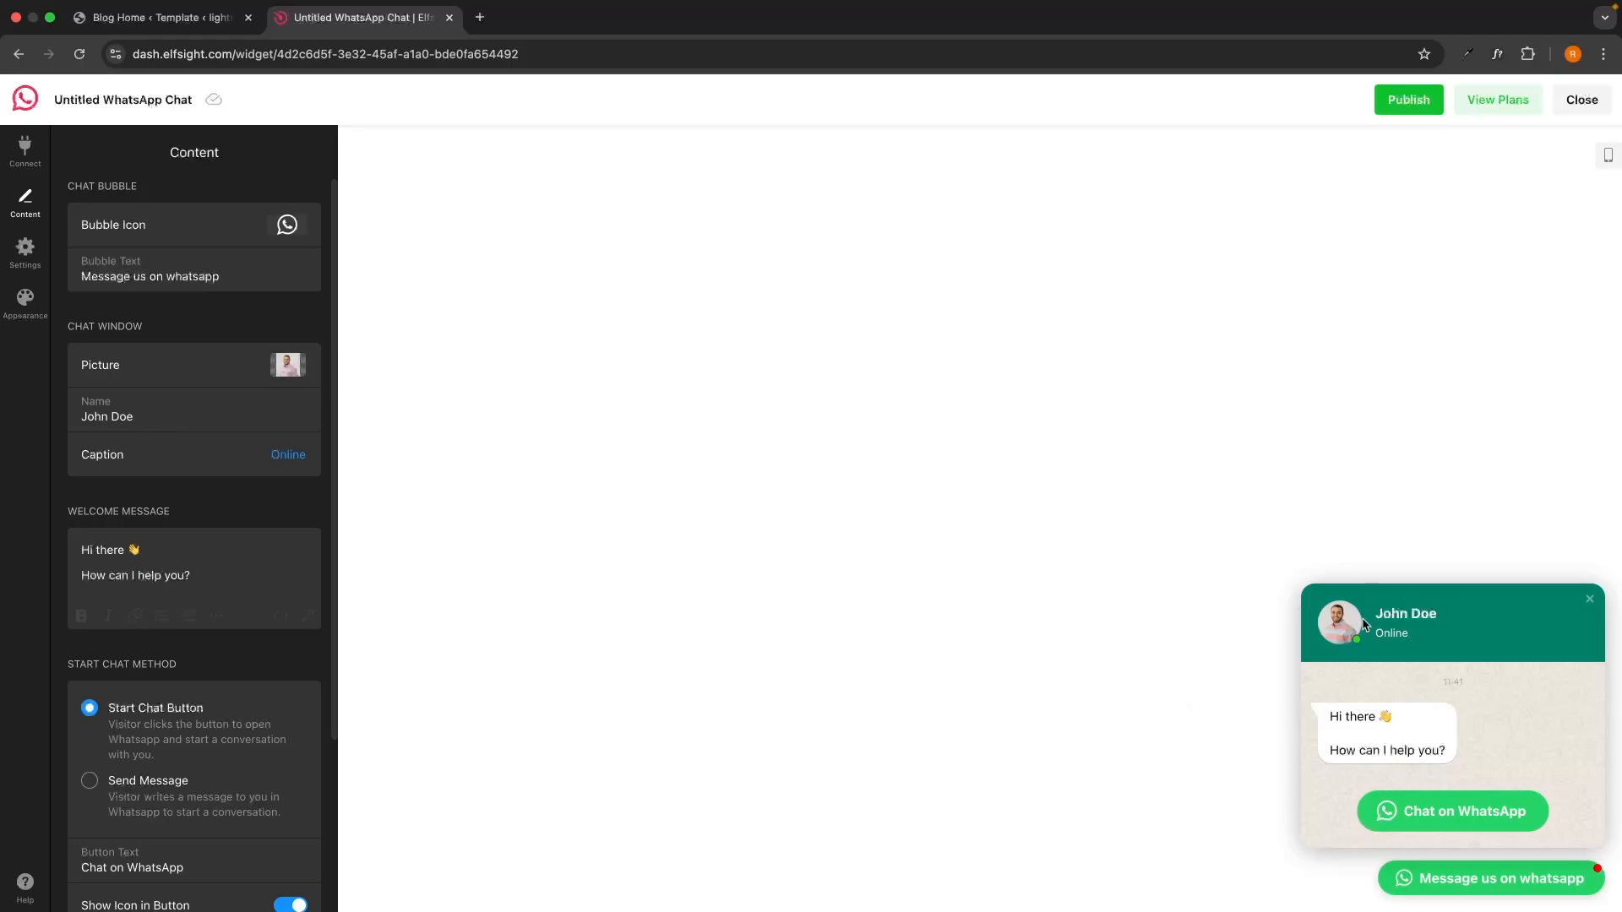
# Set the chat start method to Send Message.
pyautogui.scroll(-1, 221, 386)
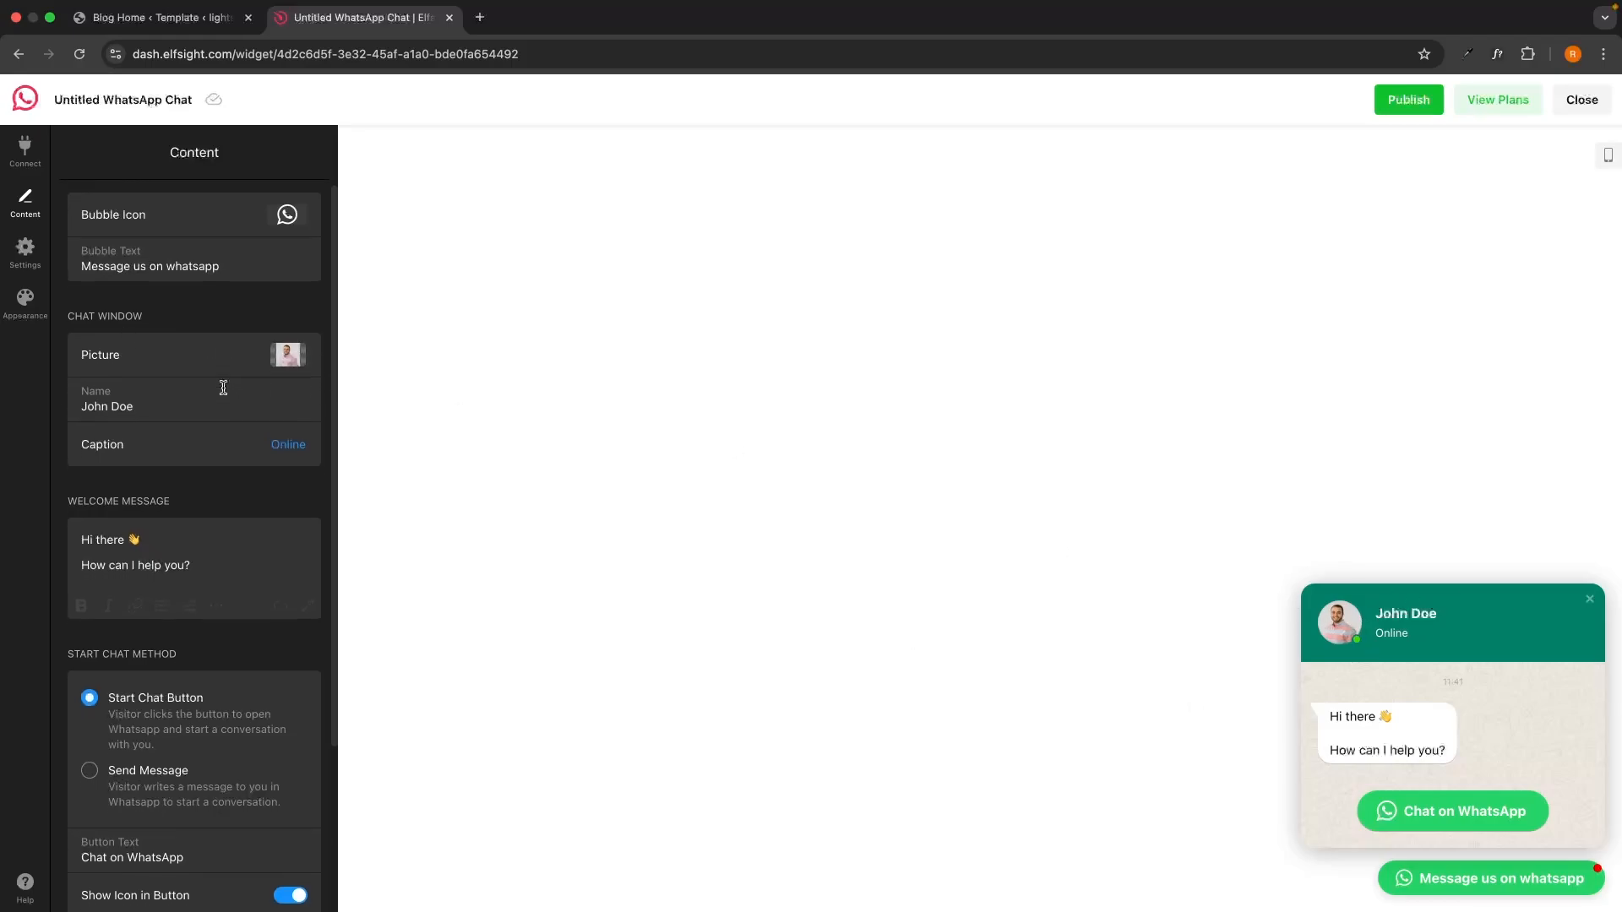
pyautogui.scroll(-3, 168, 366)
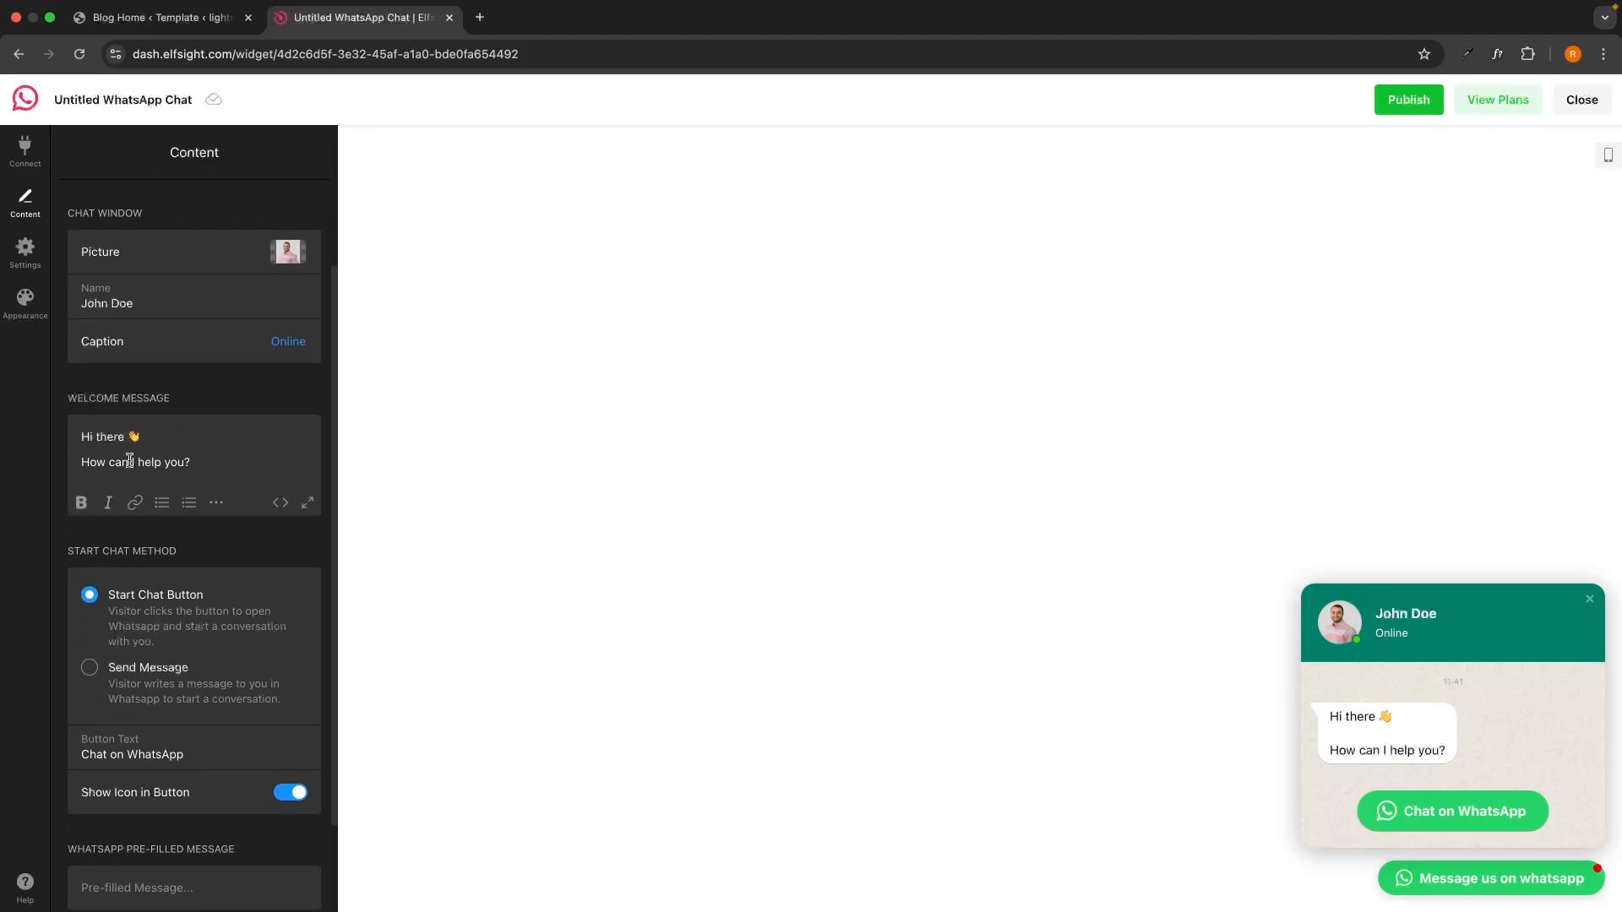
pyautogui.scroll(-1, 213, 422)
pyautogui.scroll(-2, 211, 435)
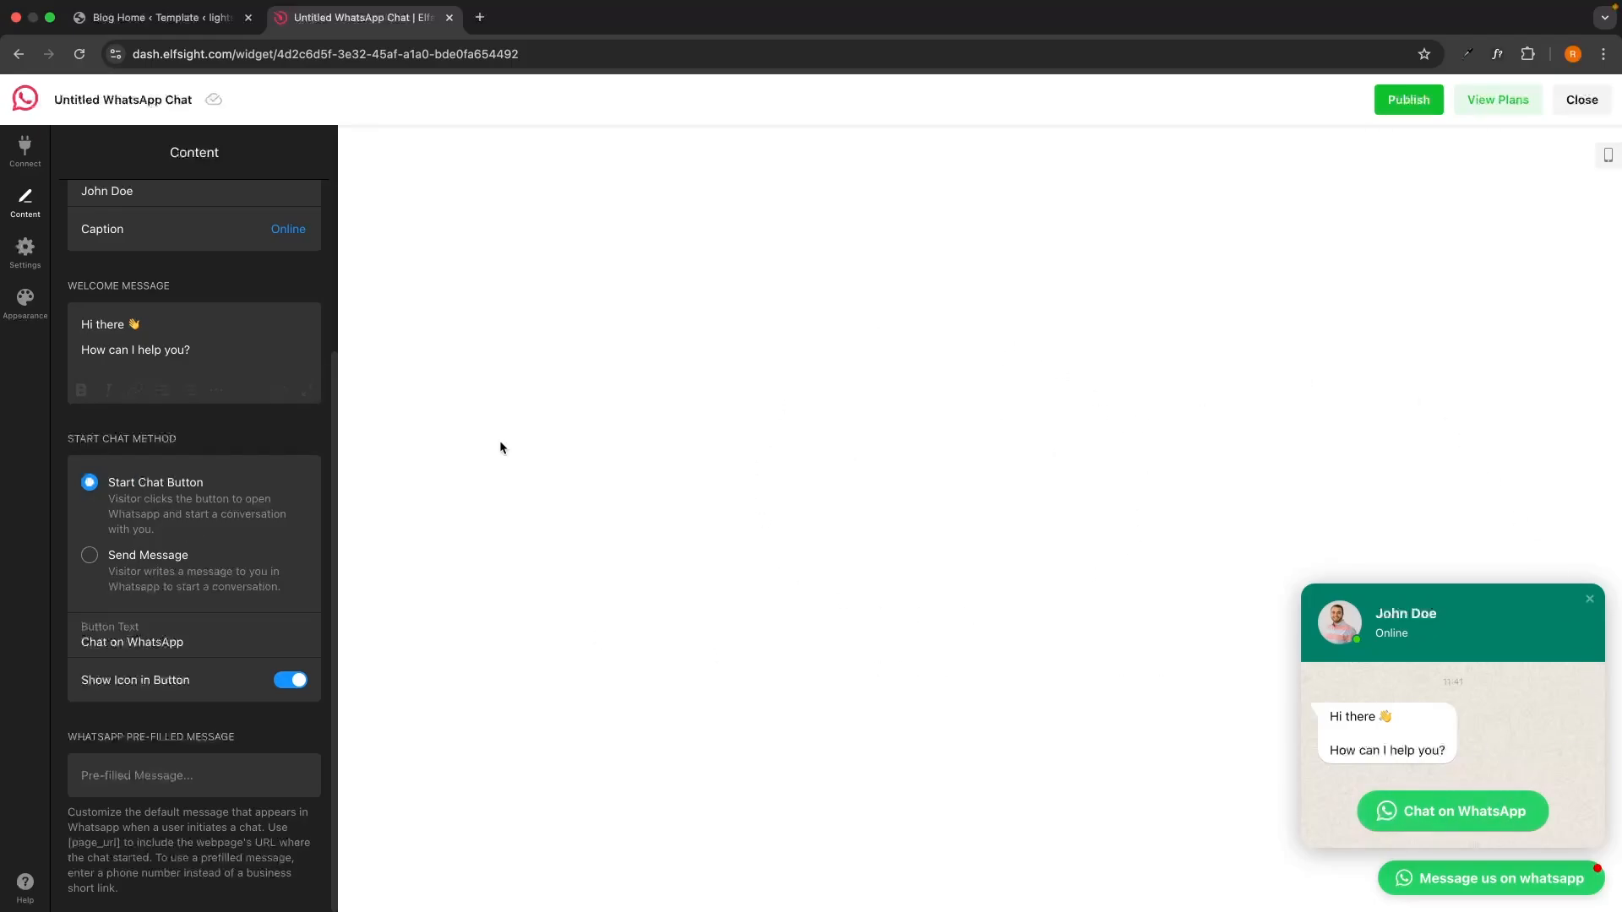
pyautogui.click(89, 556)
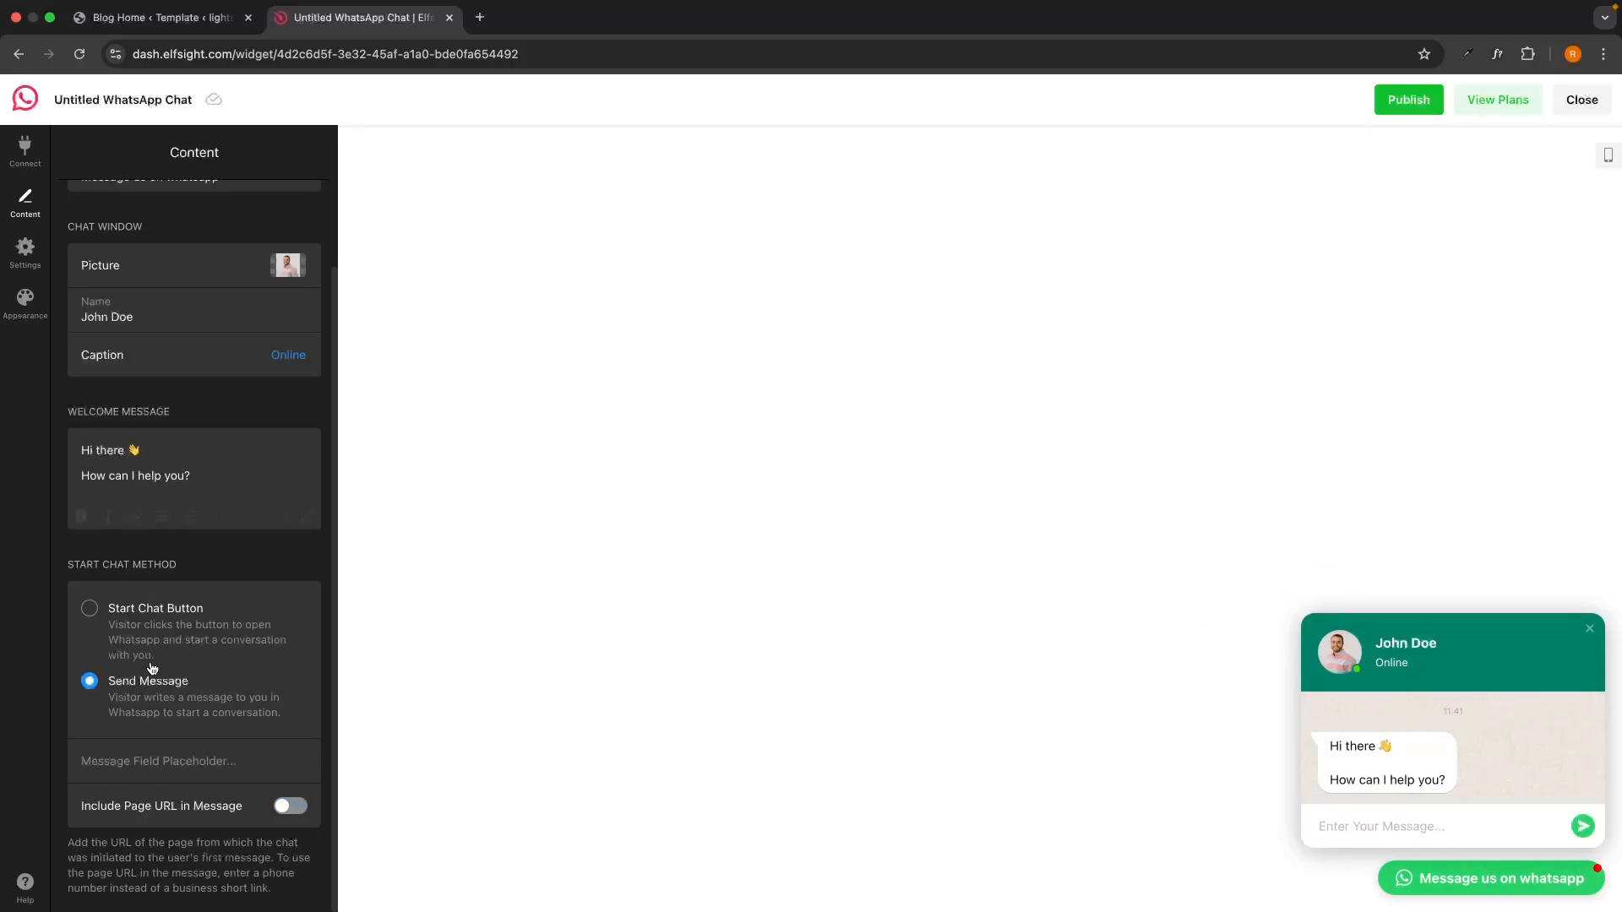
# Go to the widget's Settings and bring up the Position options.
pyautogui.scroll(1, 210, 697)
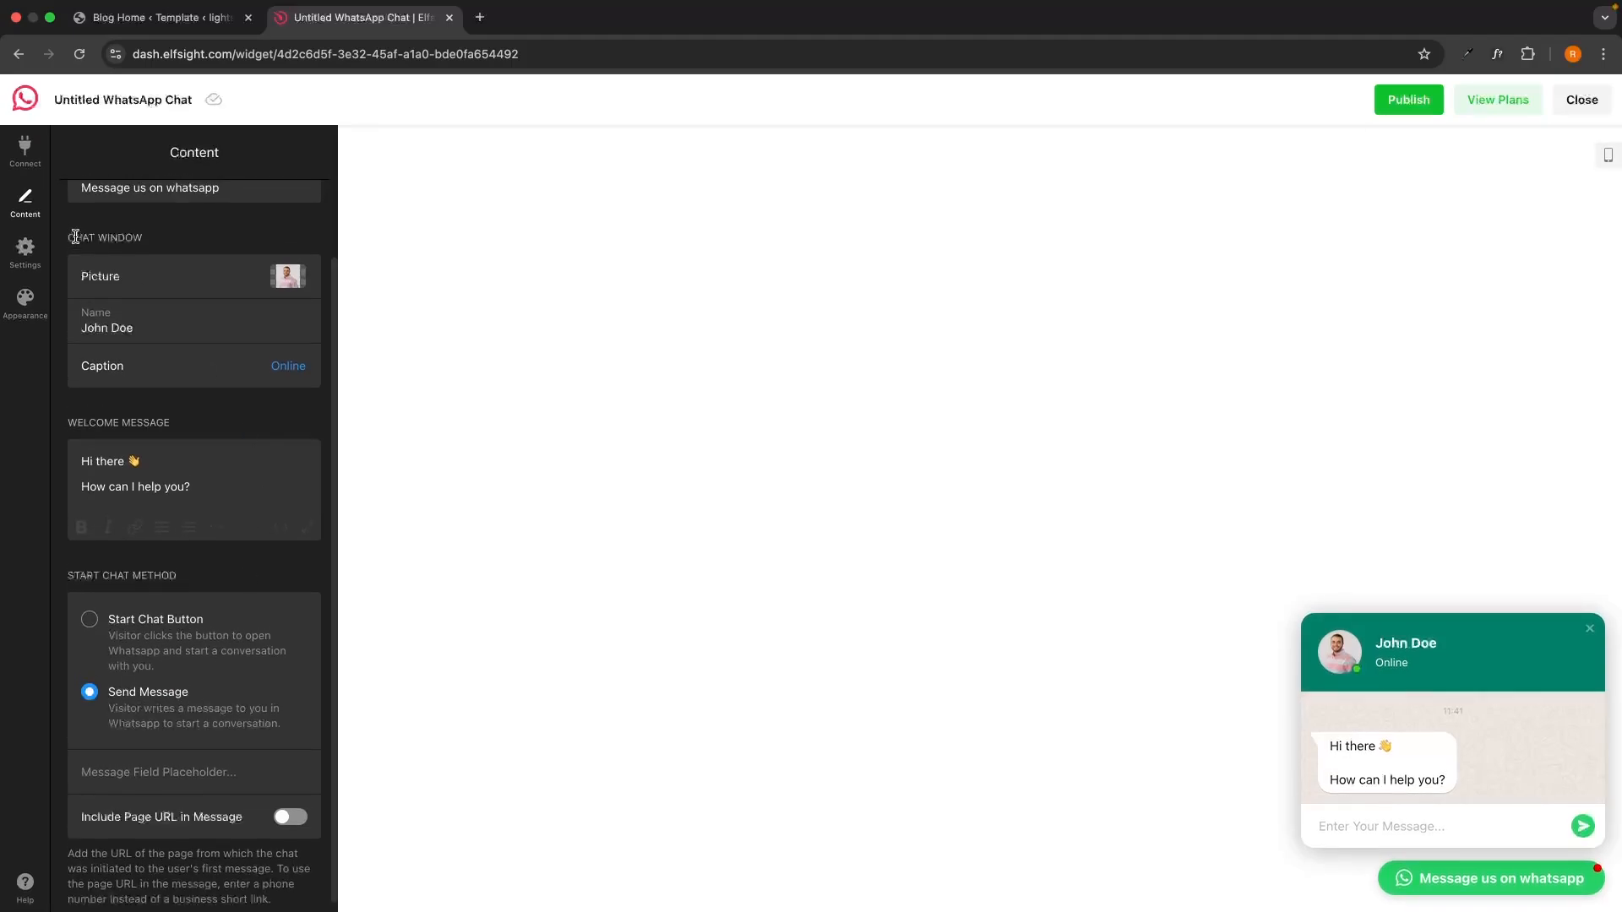
pyautogui.click(25, 248)
pyautogui.click(162, 204)
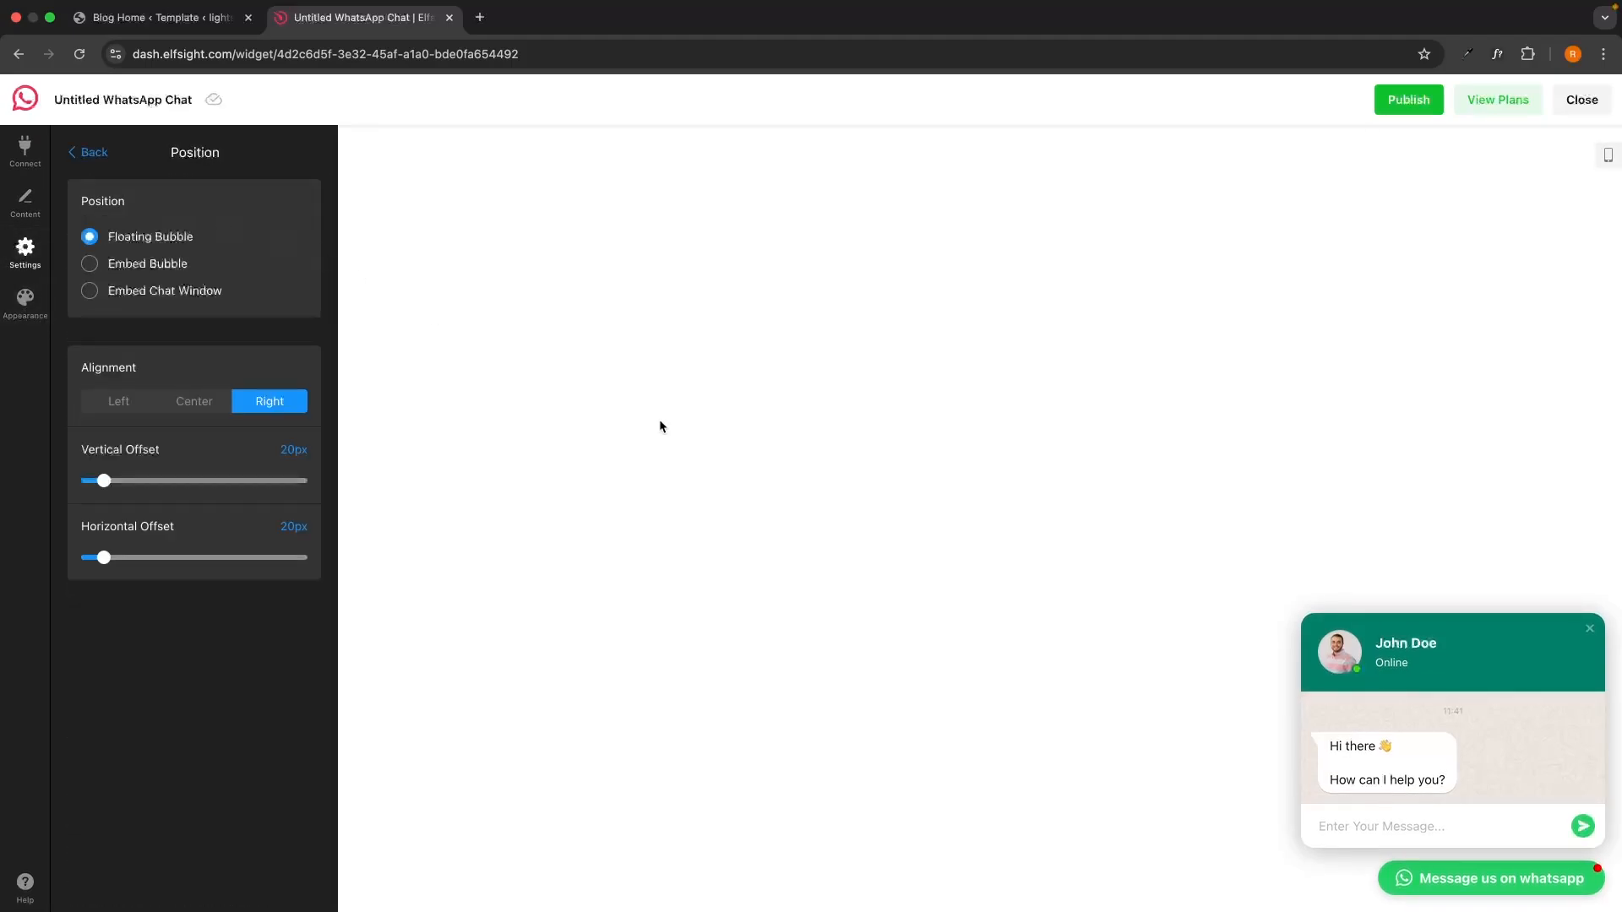
# Try left alignment and Embed Bubble, then keep a right-aligned Floating Bubble.
pyautogui.click(108, 402)
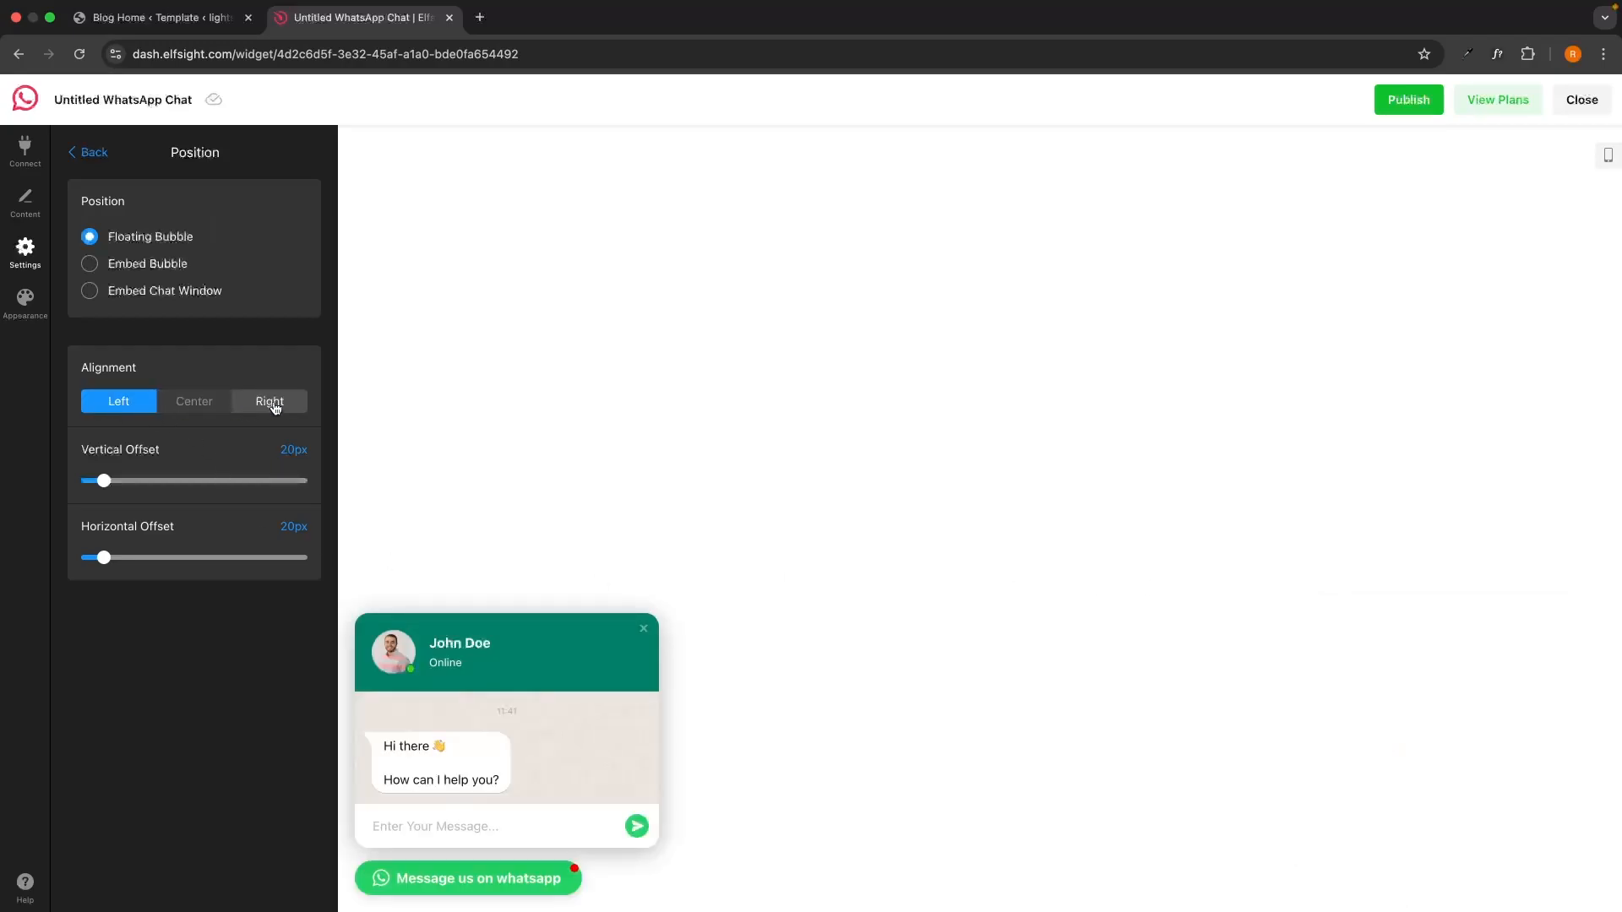
pyautogui.click(271, 403)
pyautogui.click(149, 265)
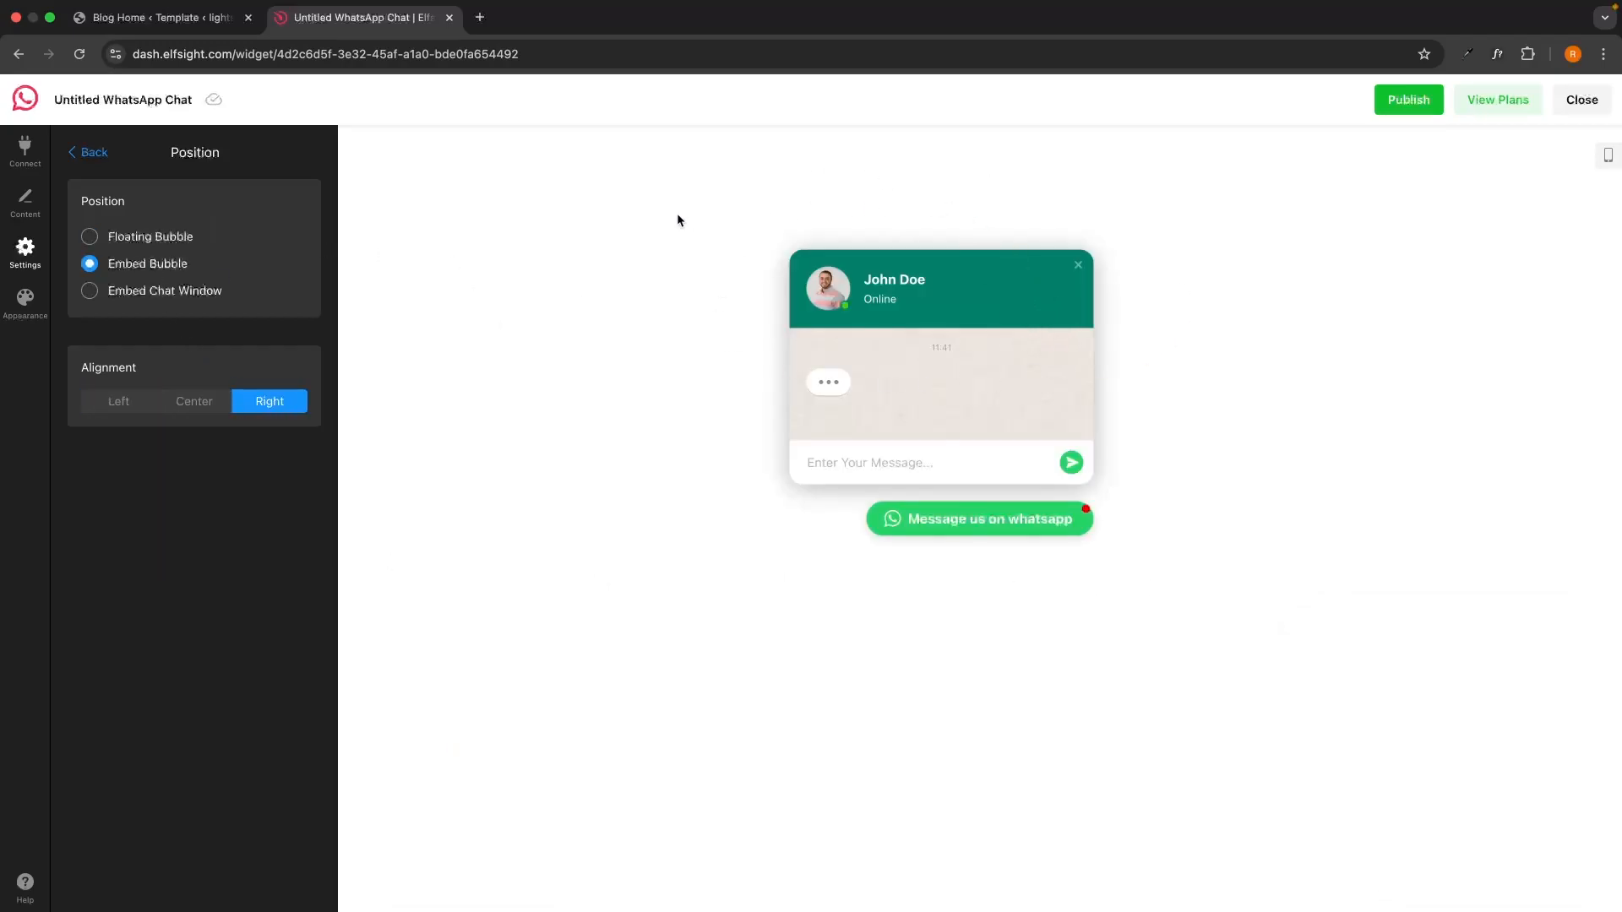
pyautogui.click(118, 239)
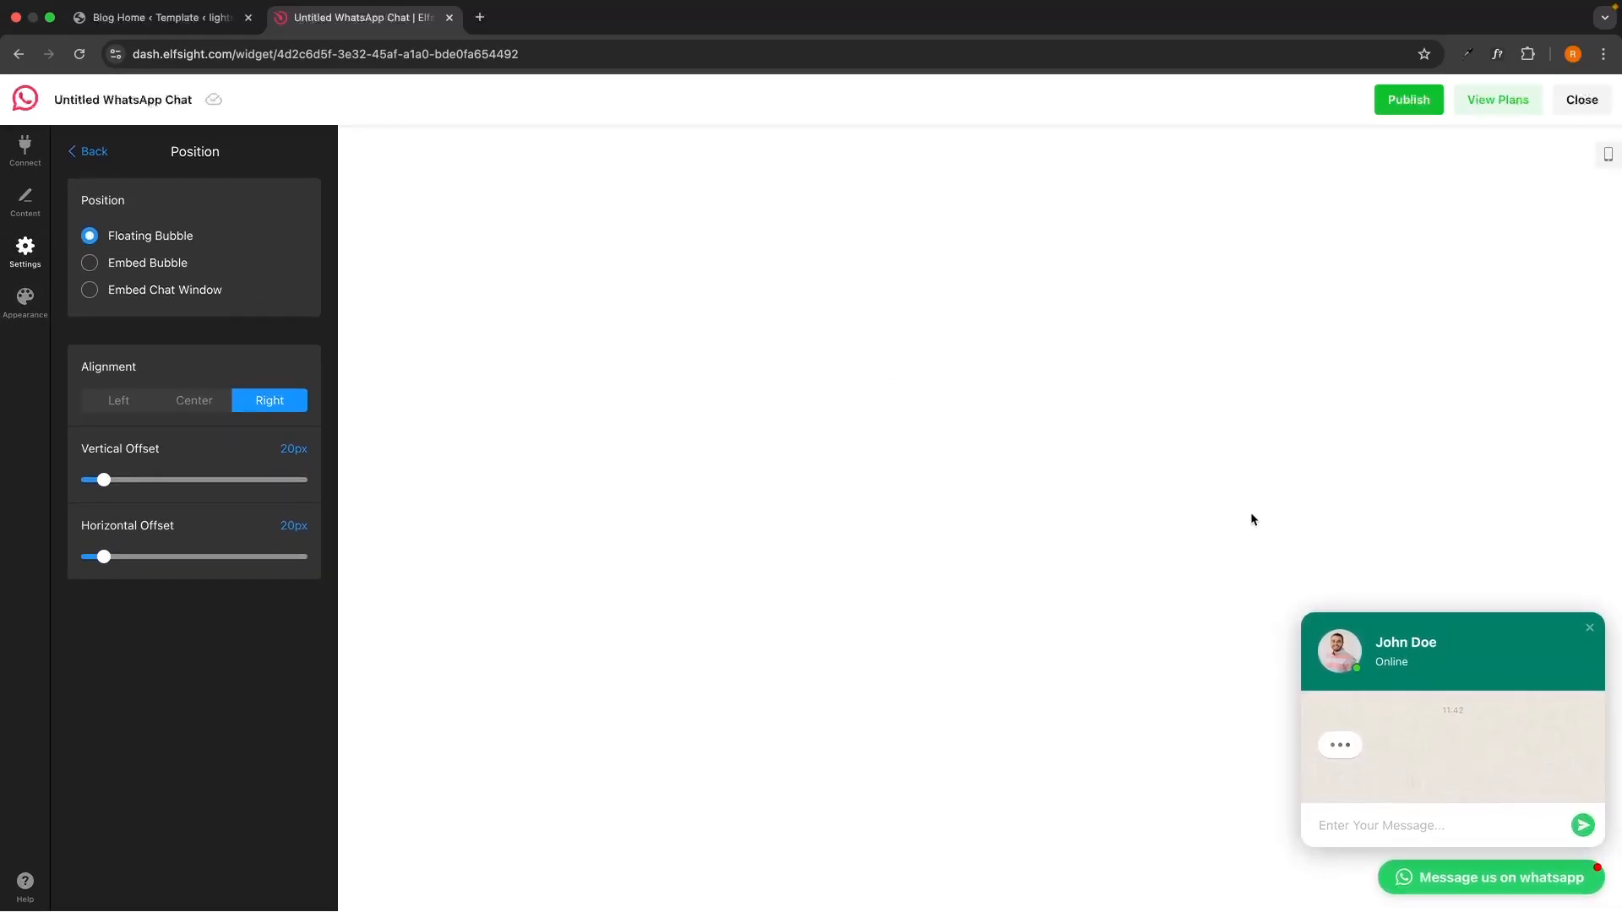
# Review the Pages, Devices, Visitors and Date & Time display conditions unchanged, then go to Appearance.
pyautogui.click(88, 152)
pyautogui.click(195, 246)
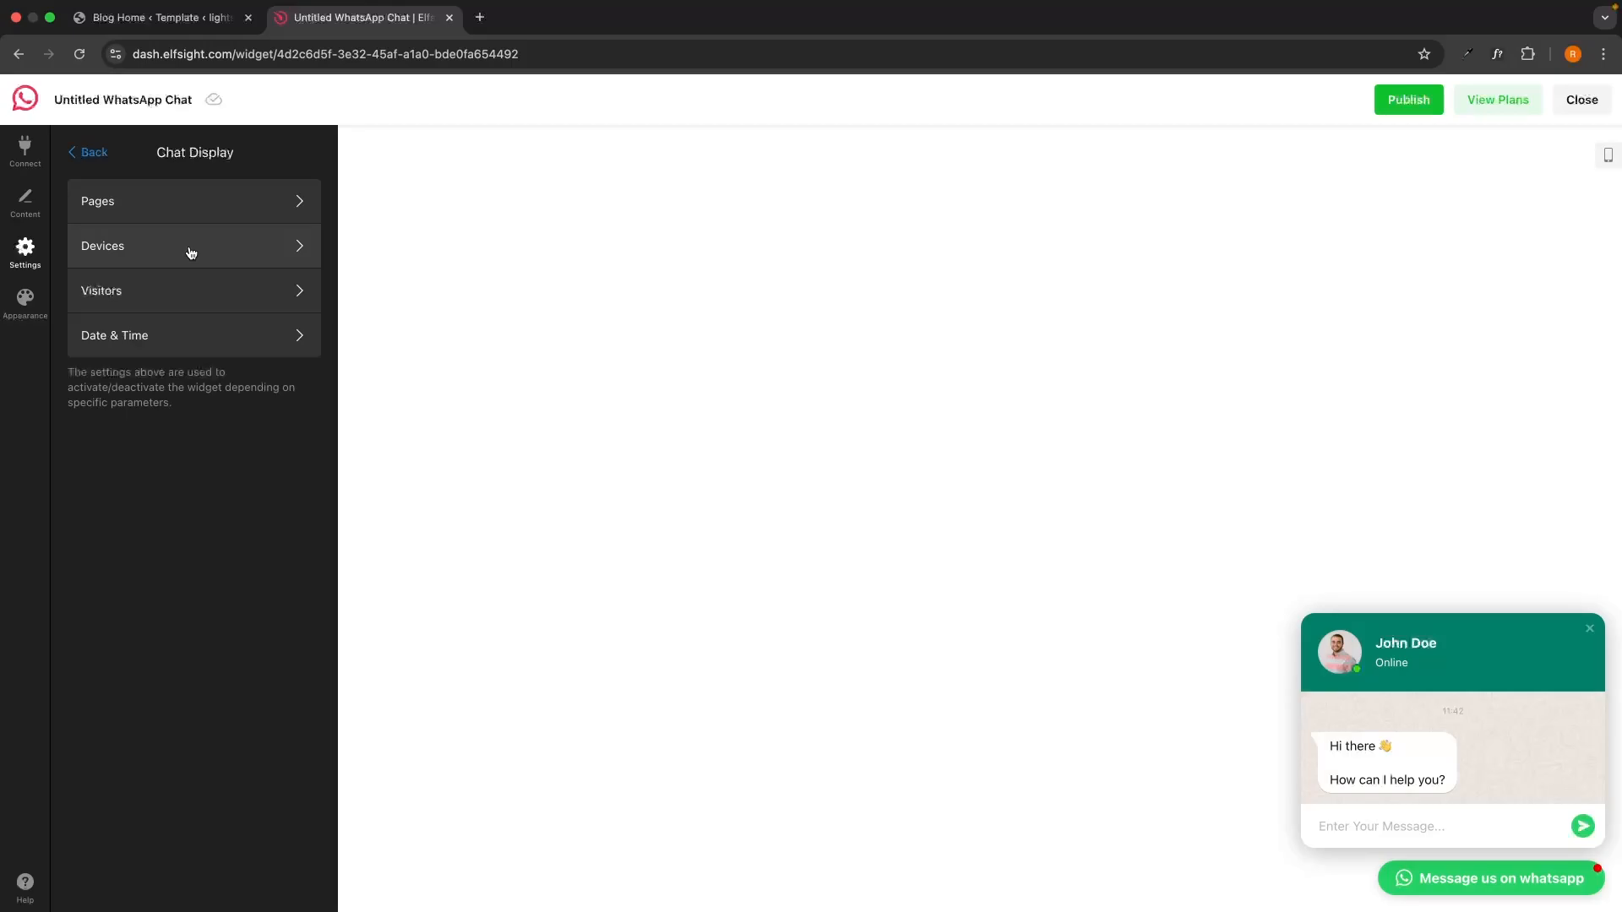
pyautogui.click(169, 203)
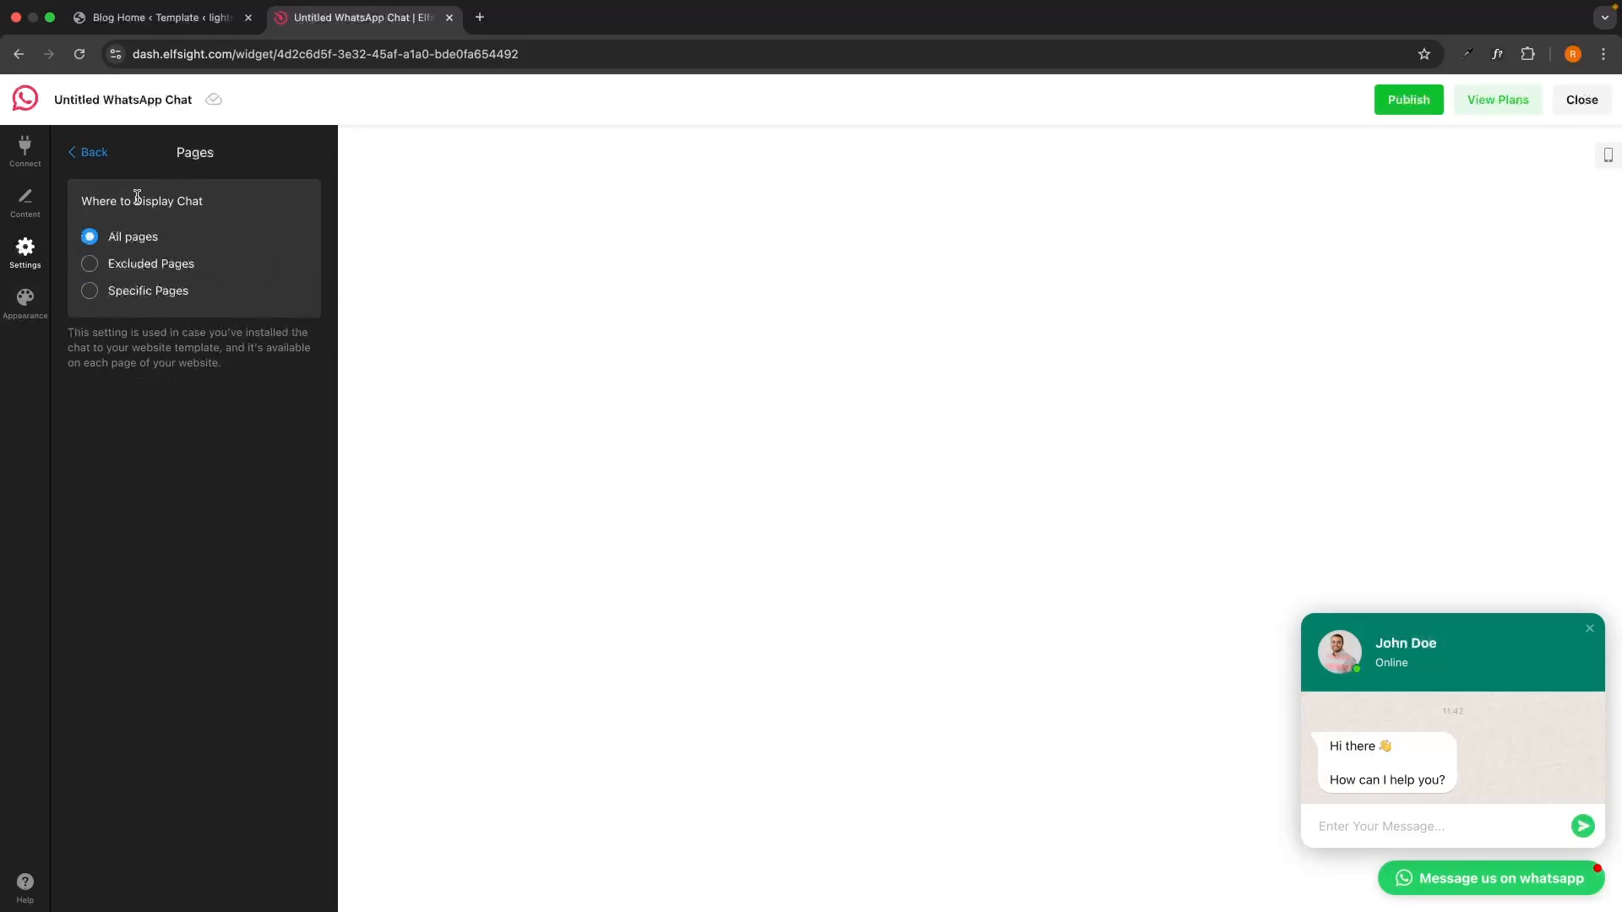
pyautogui.click(88, 152)
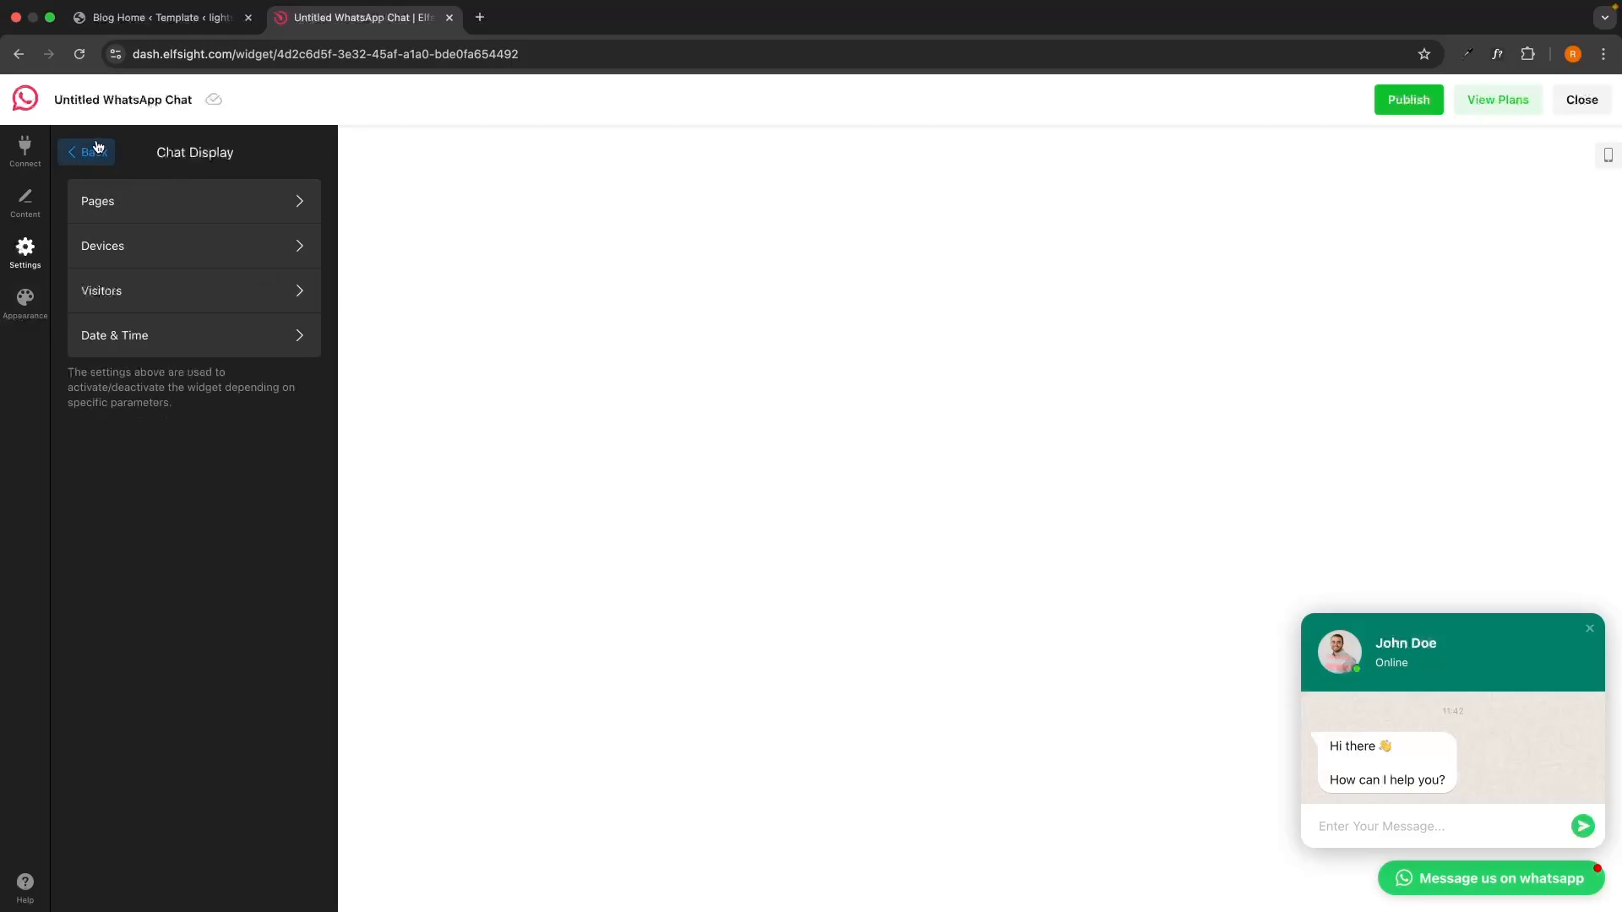
pyautogui.click(143, 248)
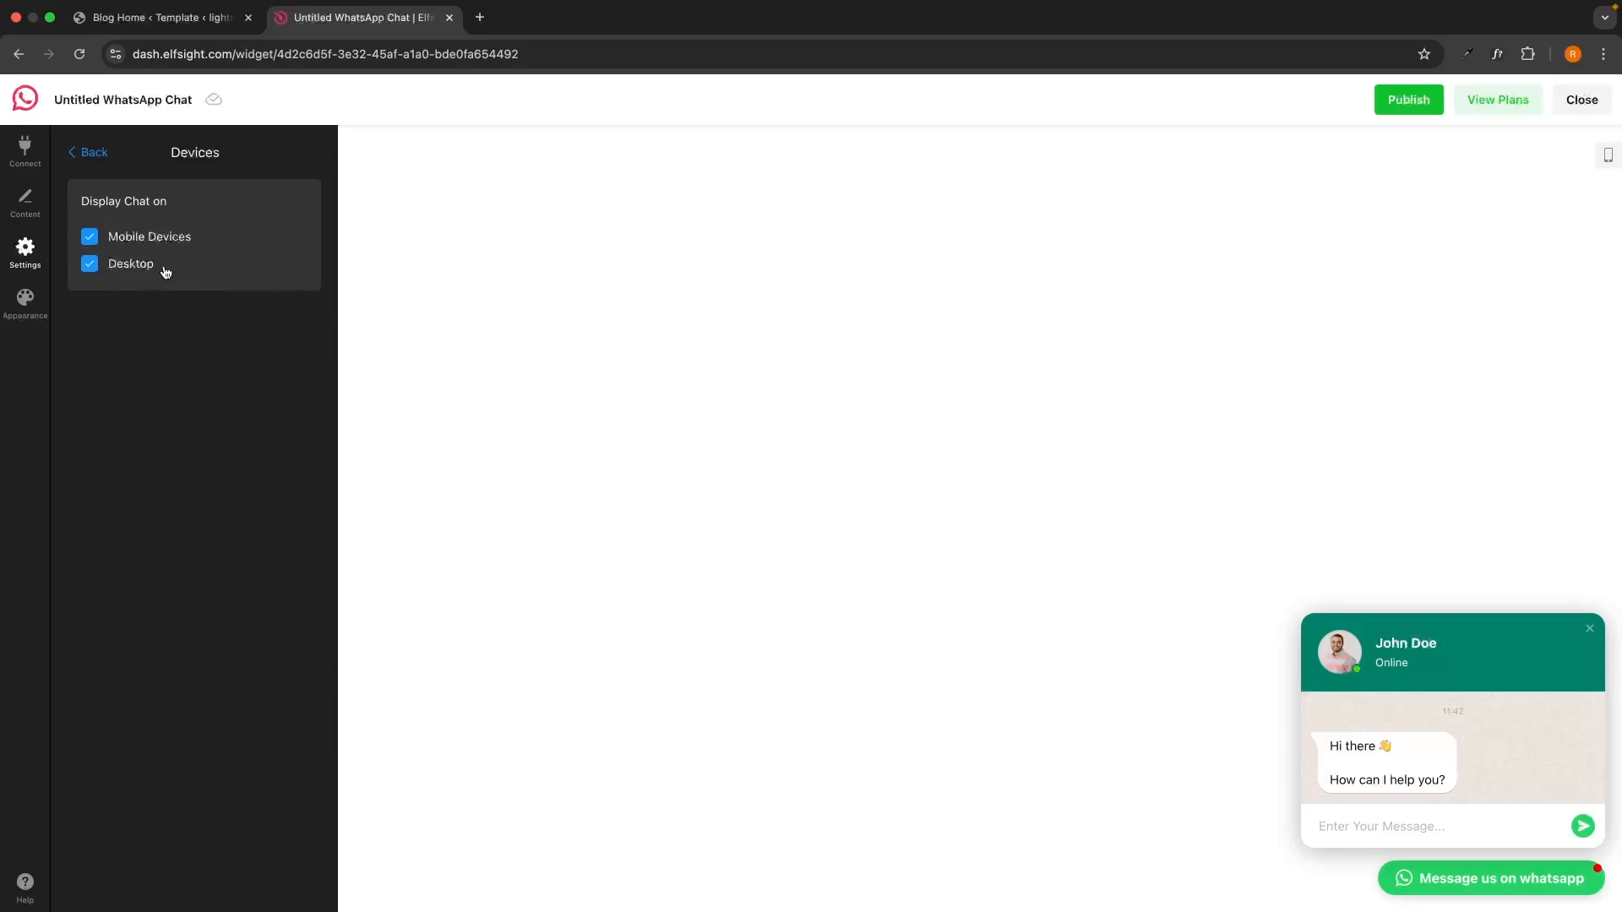
pyautogui.click(94, 156)
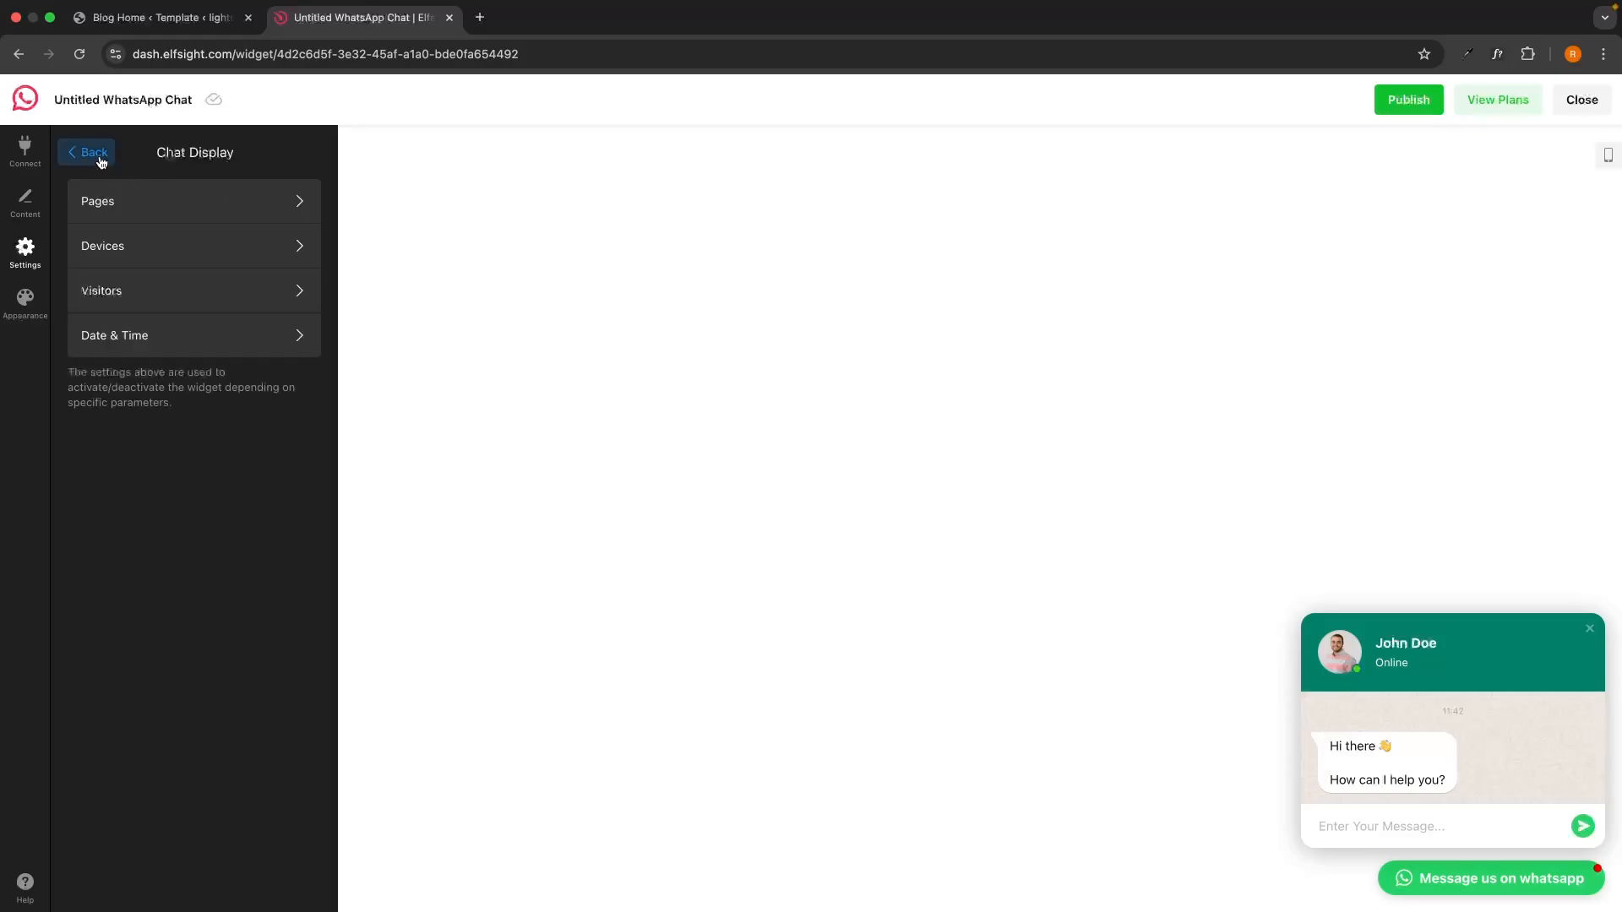
pyautogui.click(192, 284)
pyautogui.click(87, 152)
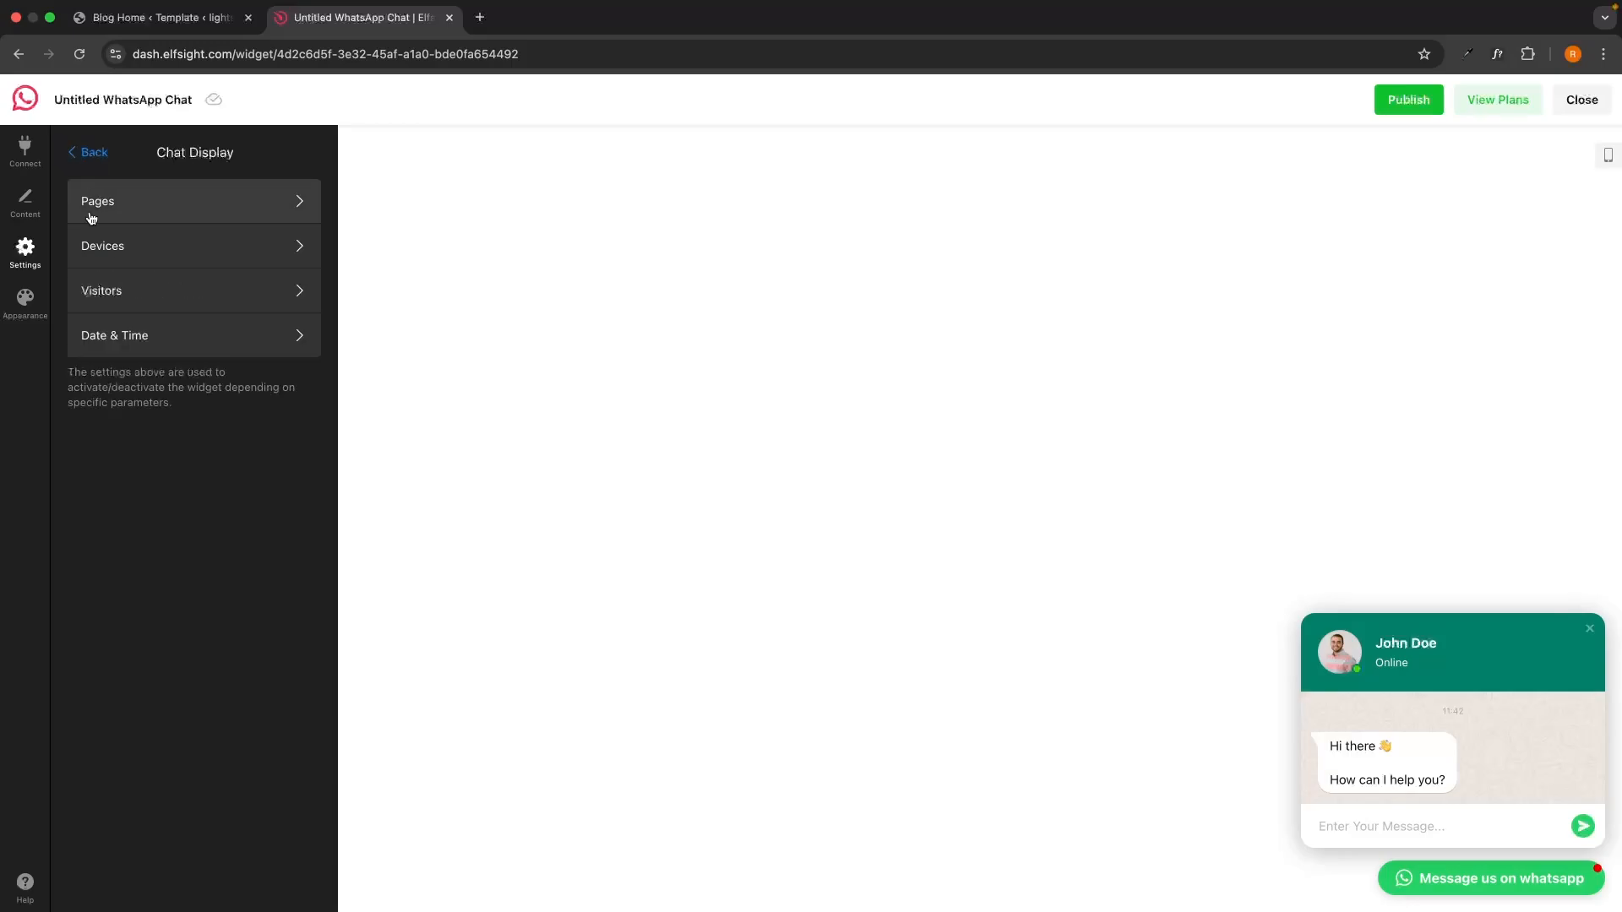
pyautogui.click(131, 336)
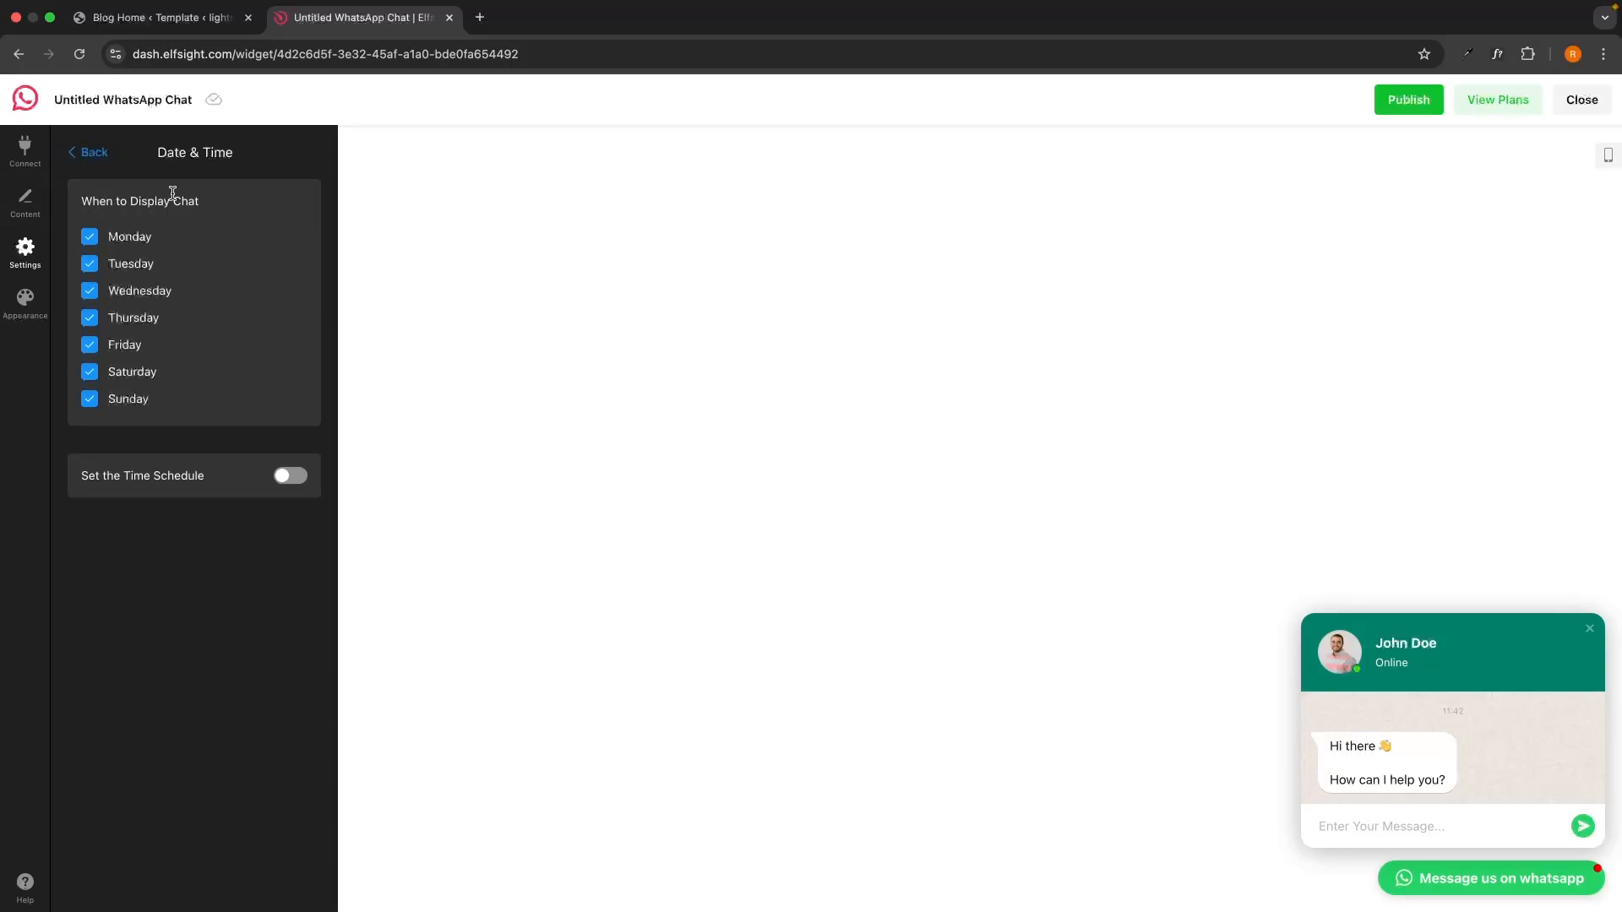
pyautogui.click(95, 153)
pyautogui.click(25, 302)
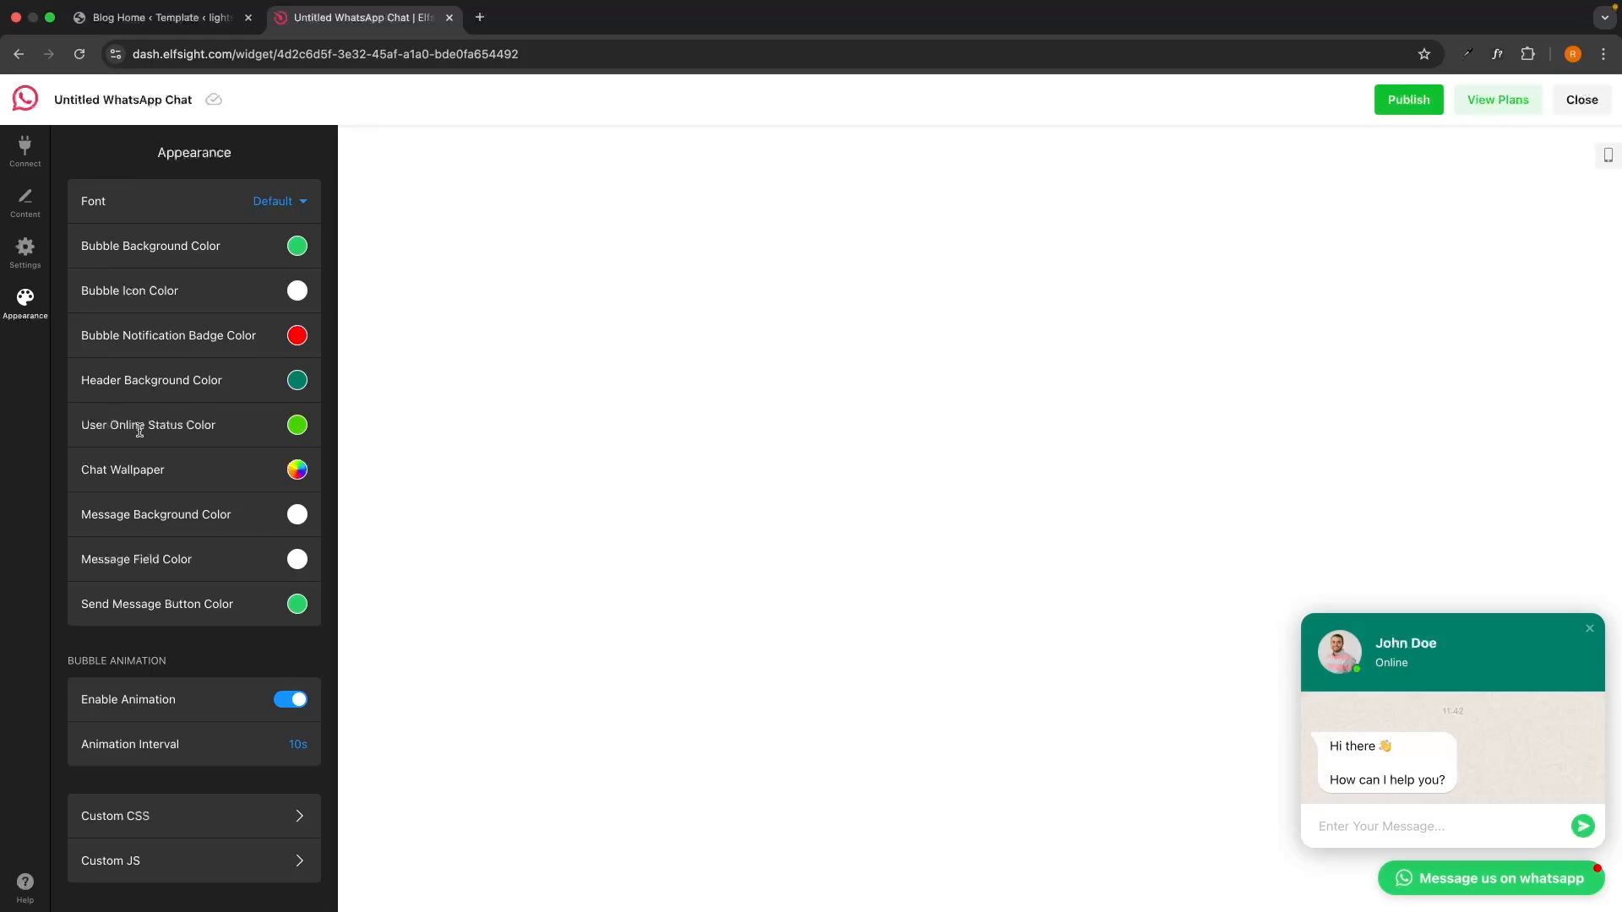
# Publish the WhatsApp Chat widget, reaching the pricing page with the Free plan current.
pyautogui.scroll(-1, 174, 428)
pyautogui.click(1421, 108)
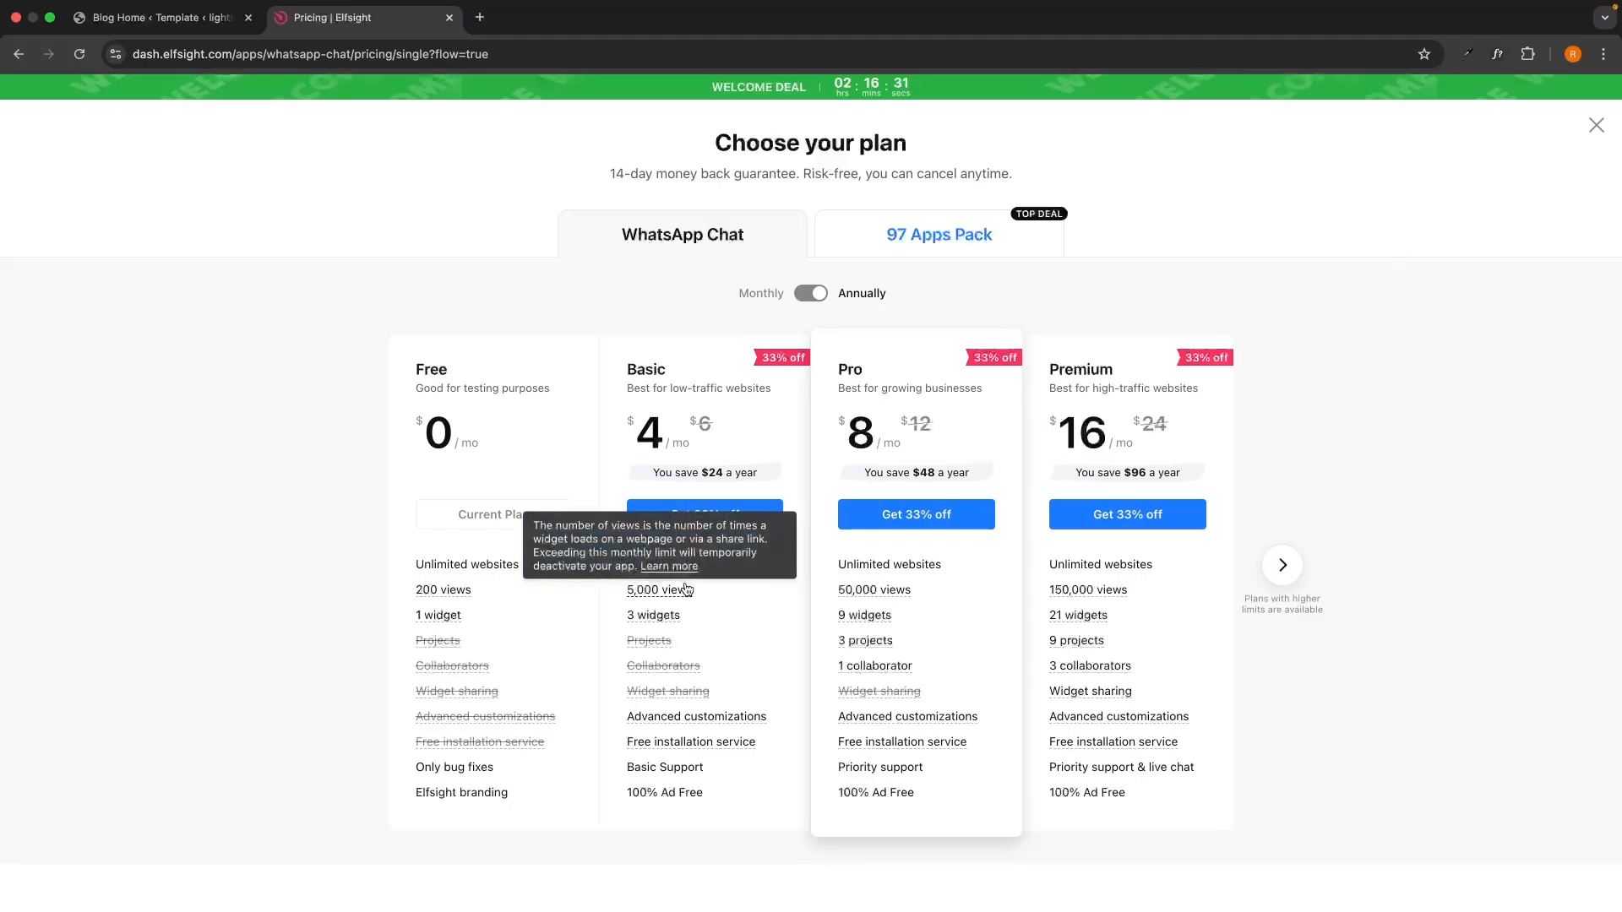
# View the Enterprise plans on the pricing page, then return to the standard plans.
pyautogui.moveTo(1097, 618)
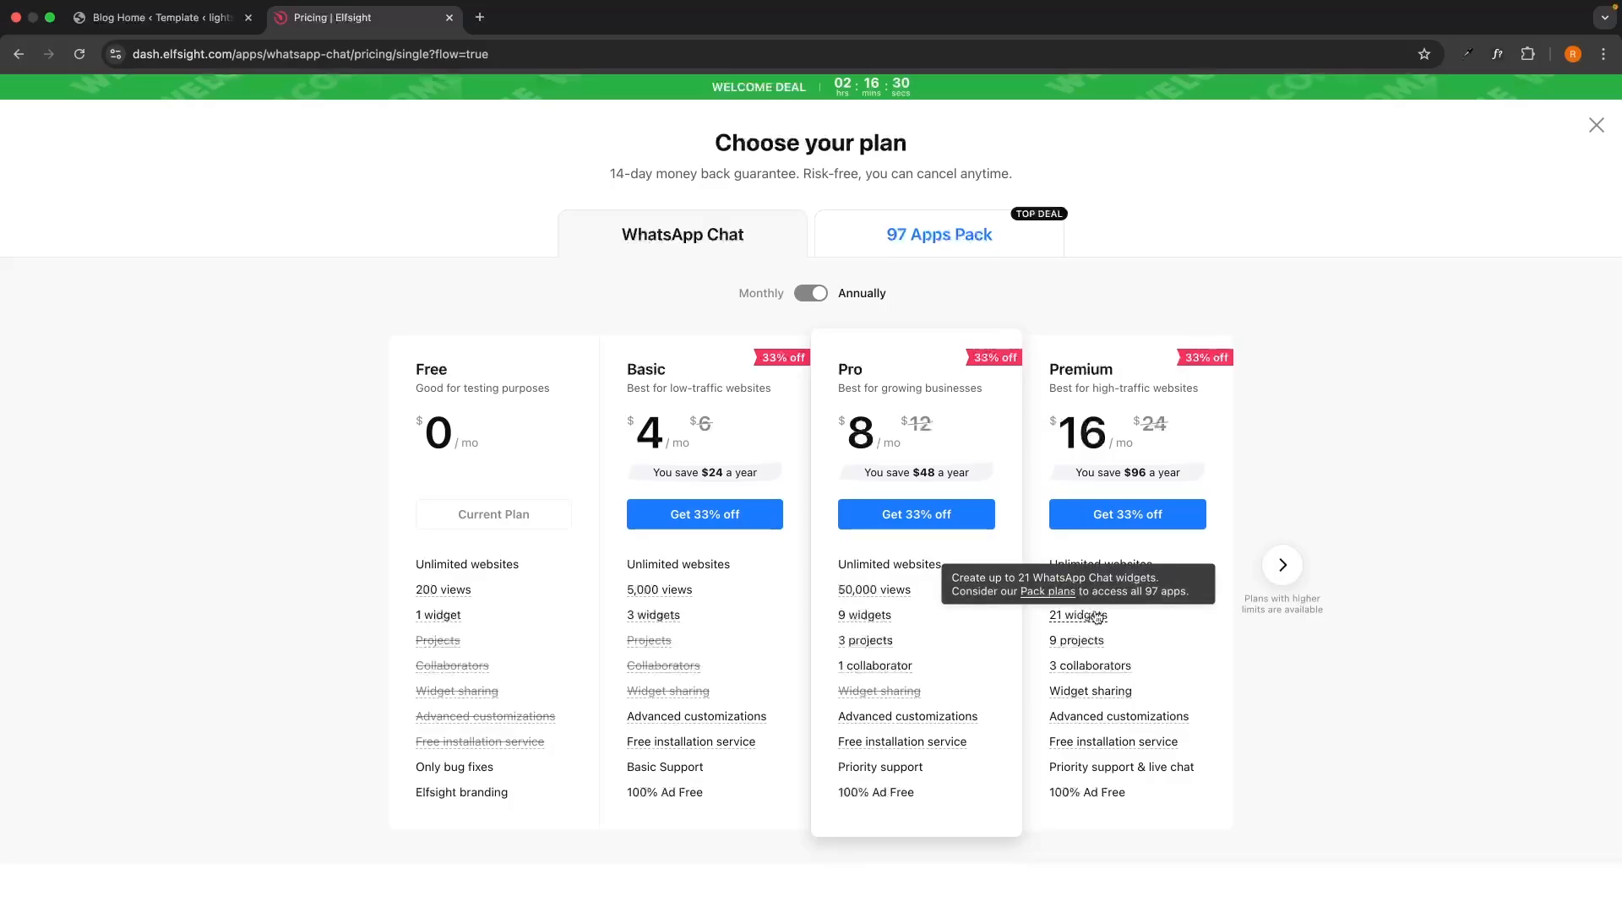
pyautogui.click(1283, 575)
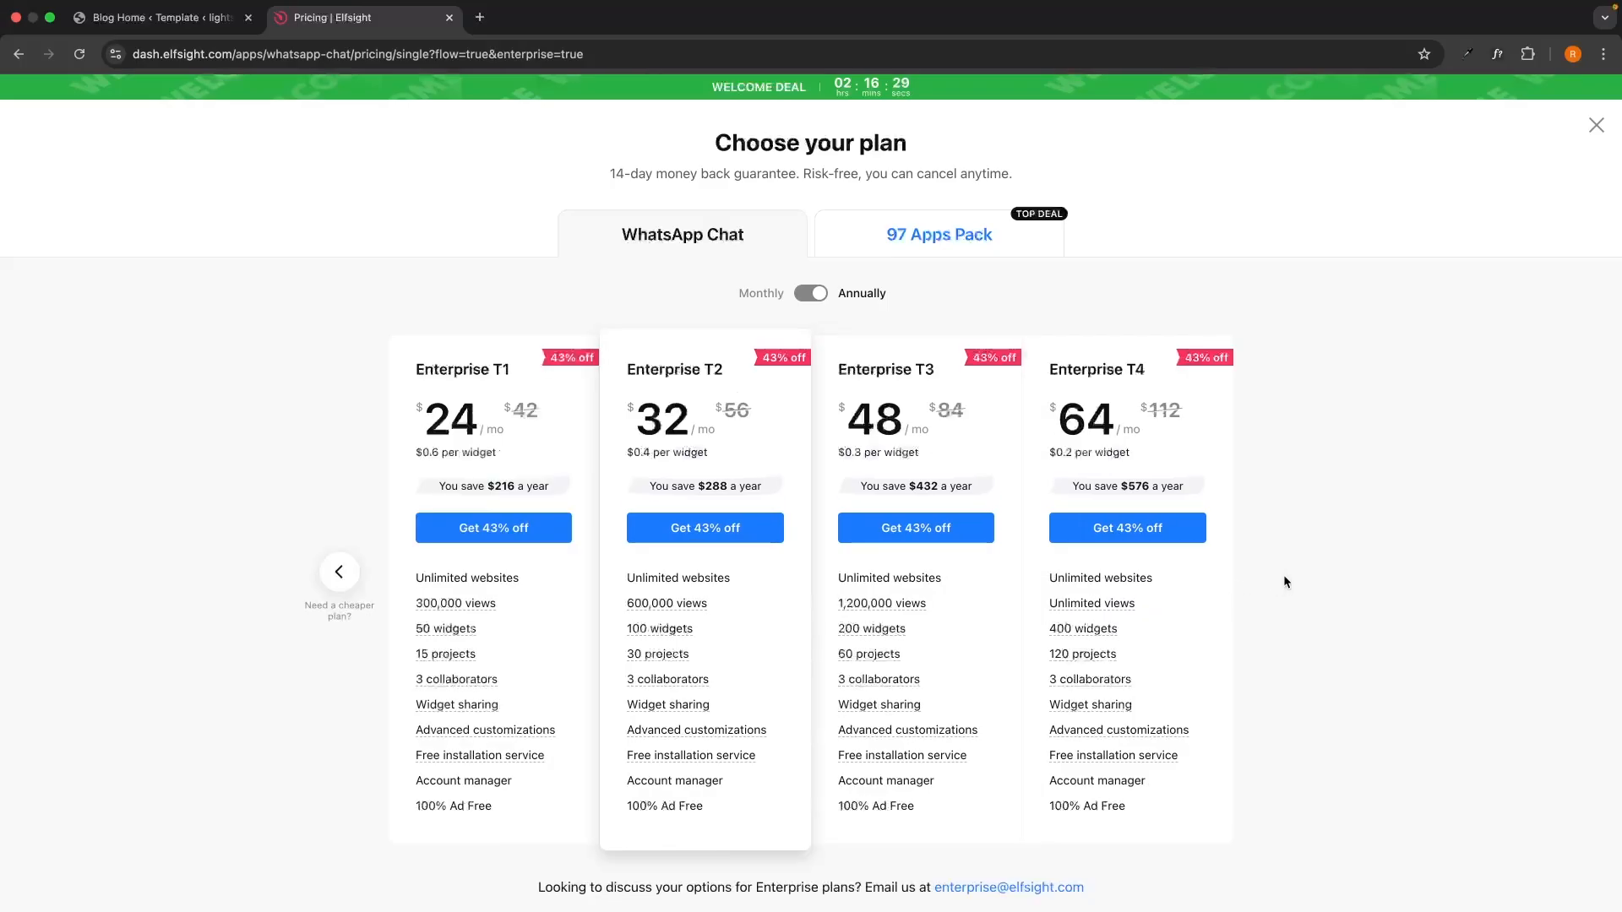
pyautogui.click(339, 572)
pyautogui.moveTo(395, 377); pyautogui.dragTo(564, 382)
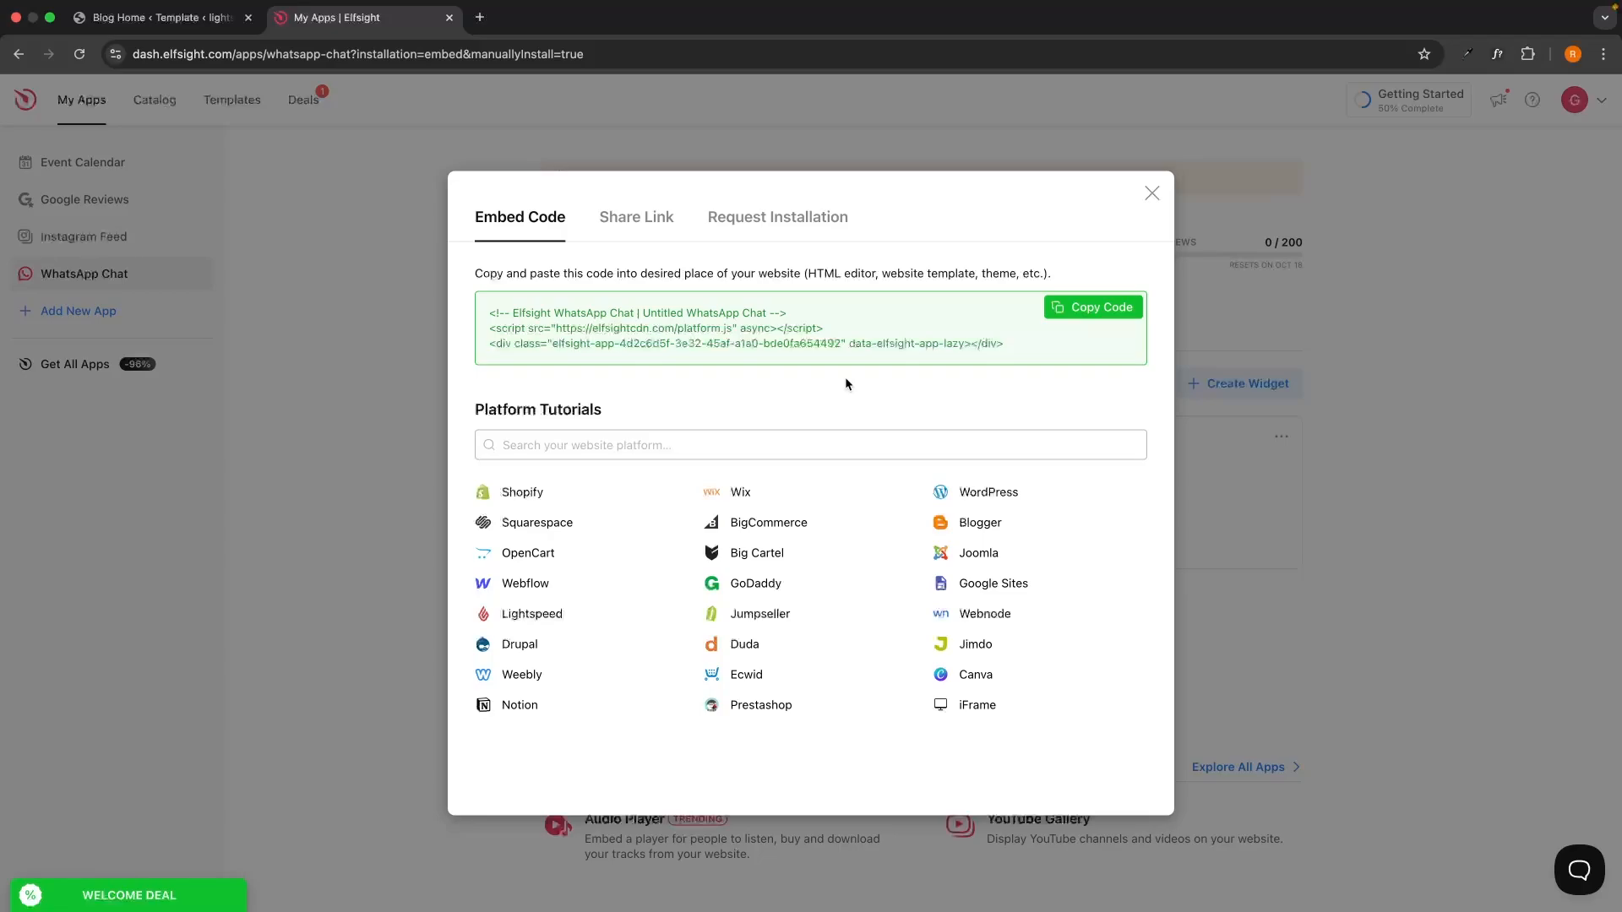
# Copy the Elfsight WhatsApp embed code and return to the WordPress Blog Home editor tab.
pyautogui.click(1102, 314)
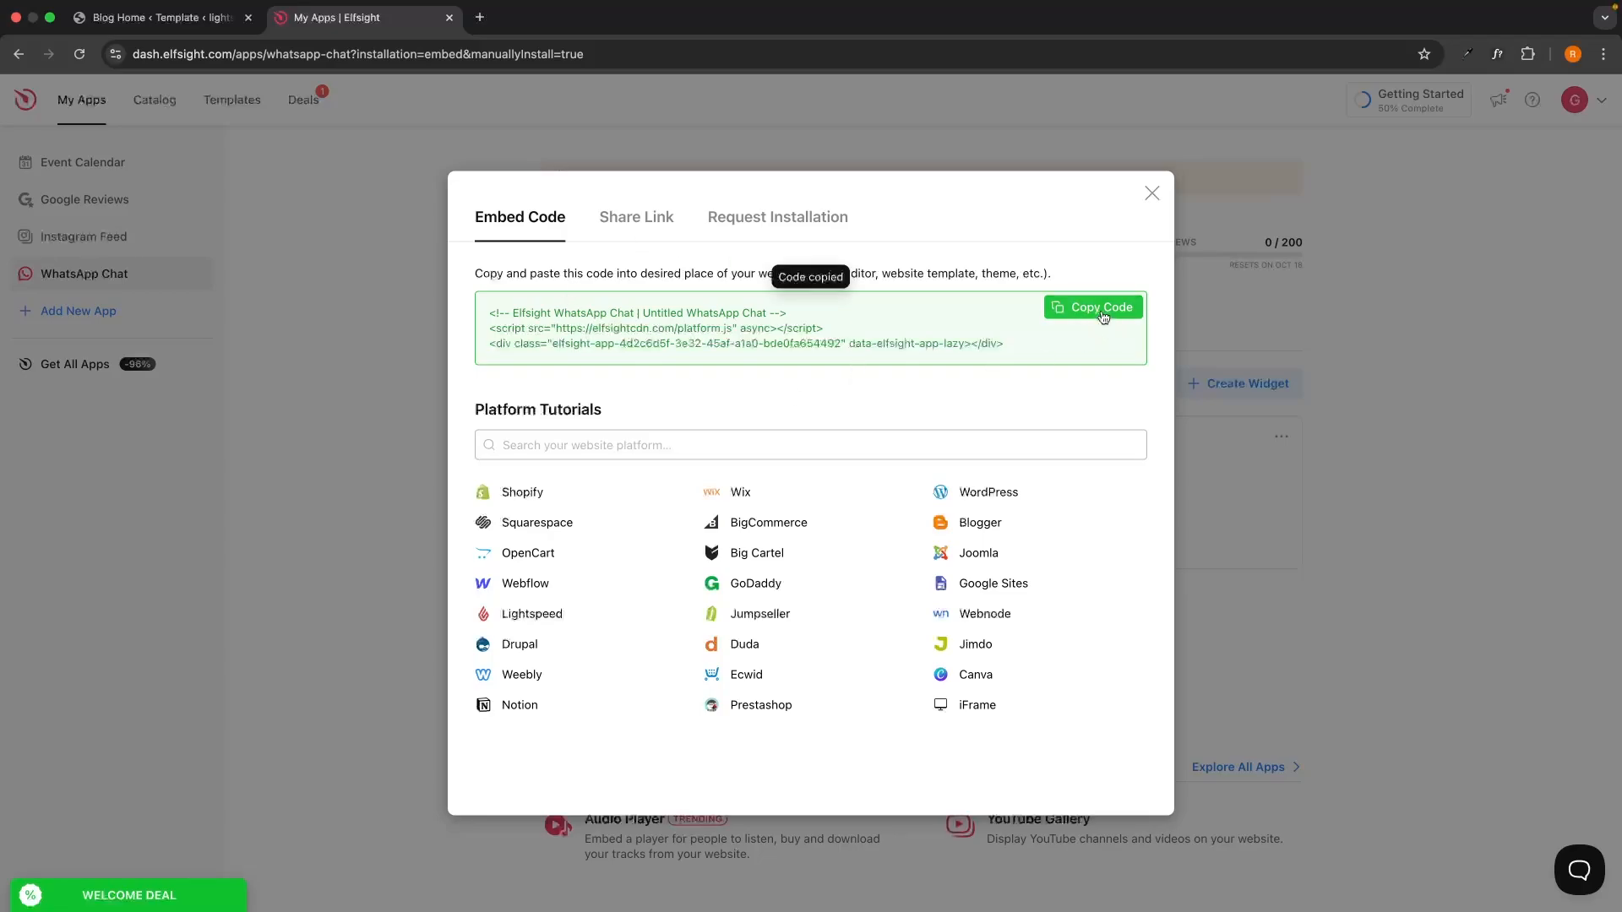
pyautogui.click(187, 25)
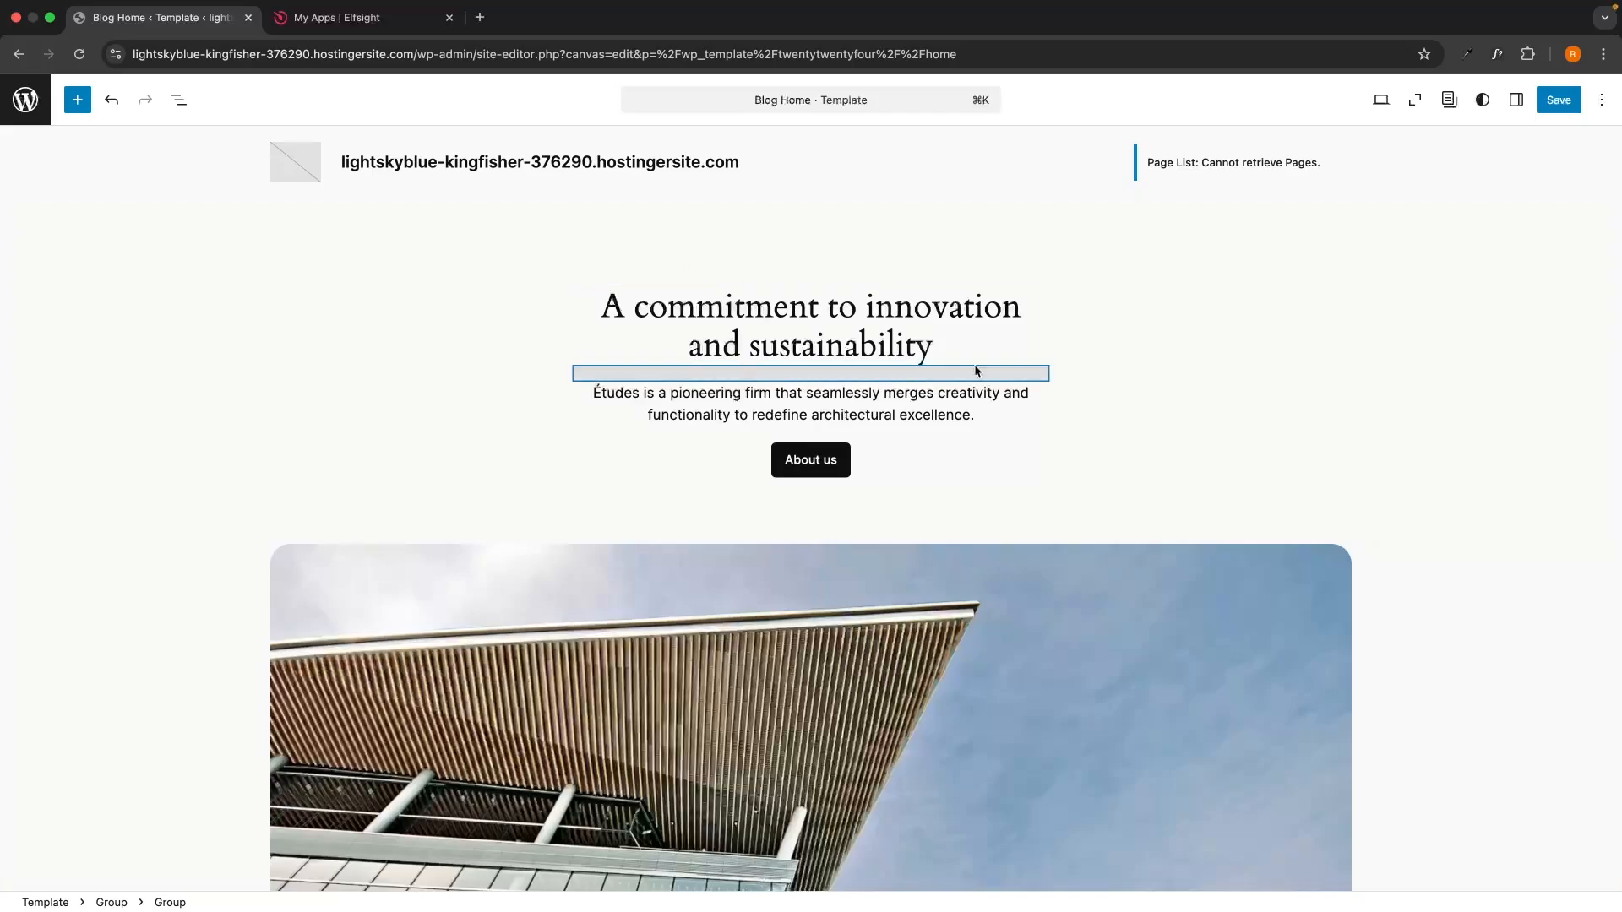
# Find the Custom HTML block by searching 'html' and drop it above 'An array of resources'.
pyautogui.scroll(-4, 975, 370)
pyautogui.scroll(-11, 975, 371)
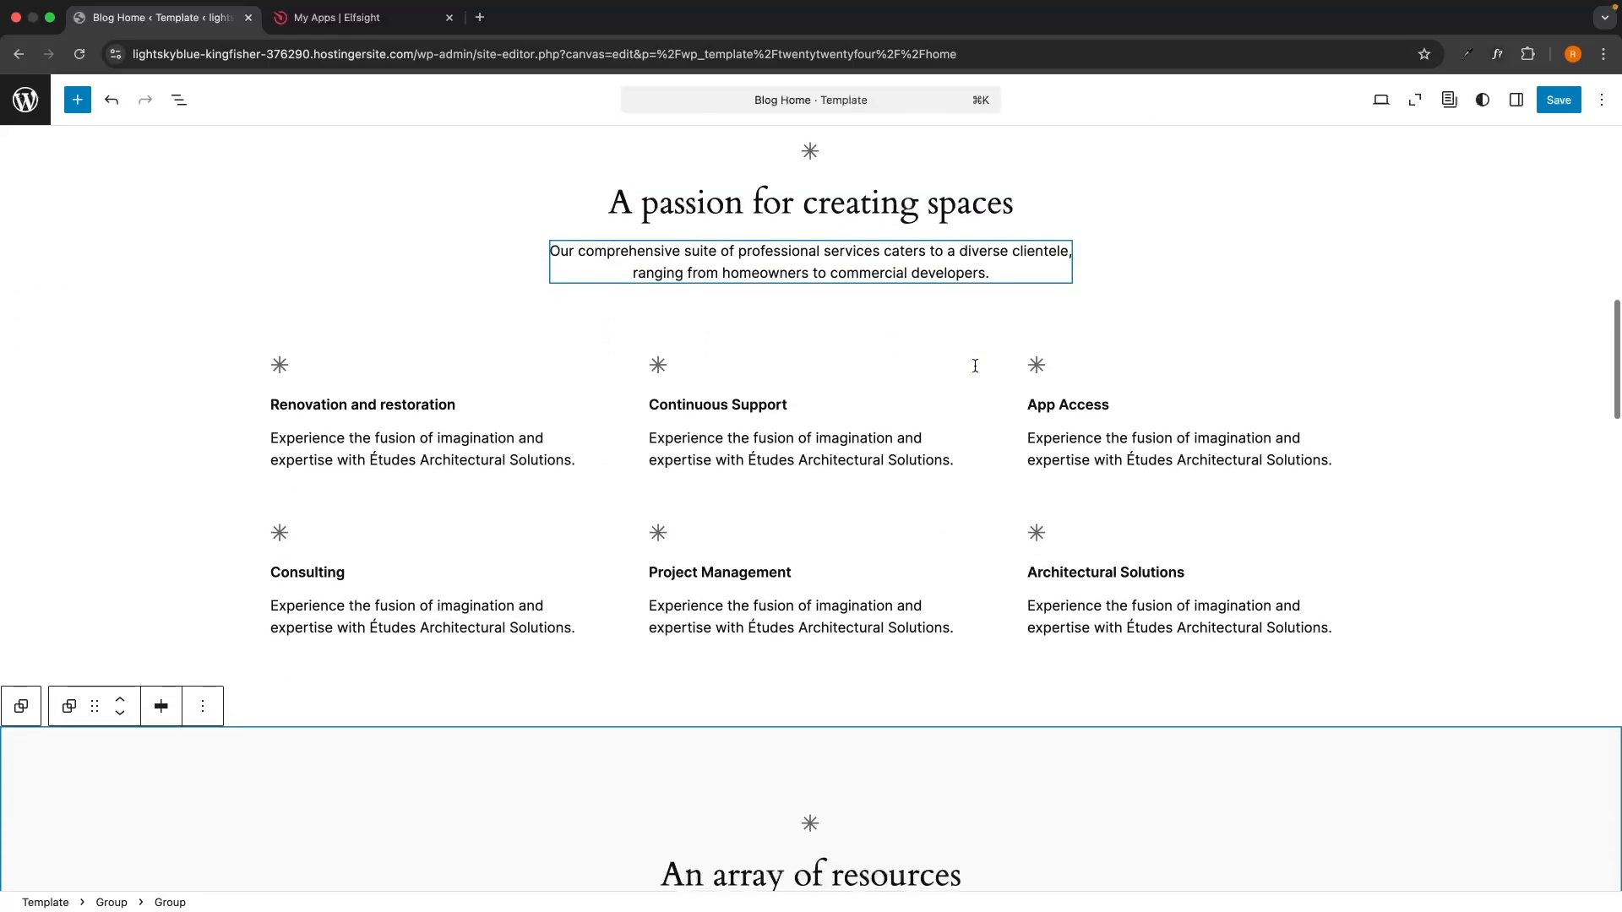
pyautogui.scroll(-1, 975, 370)
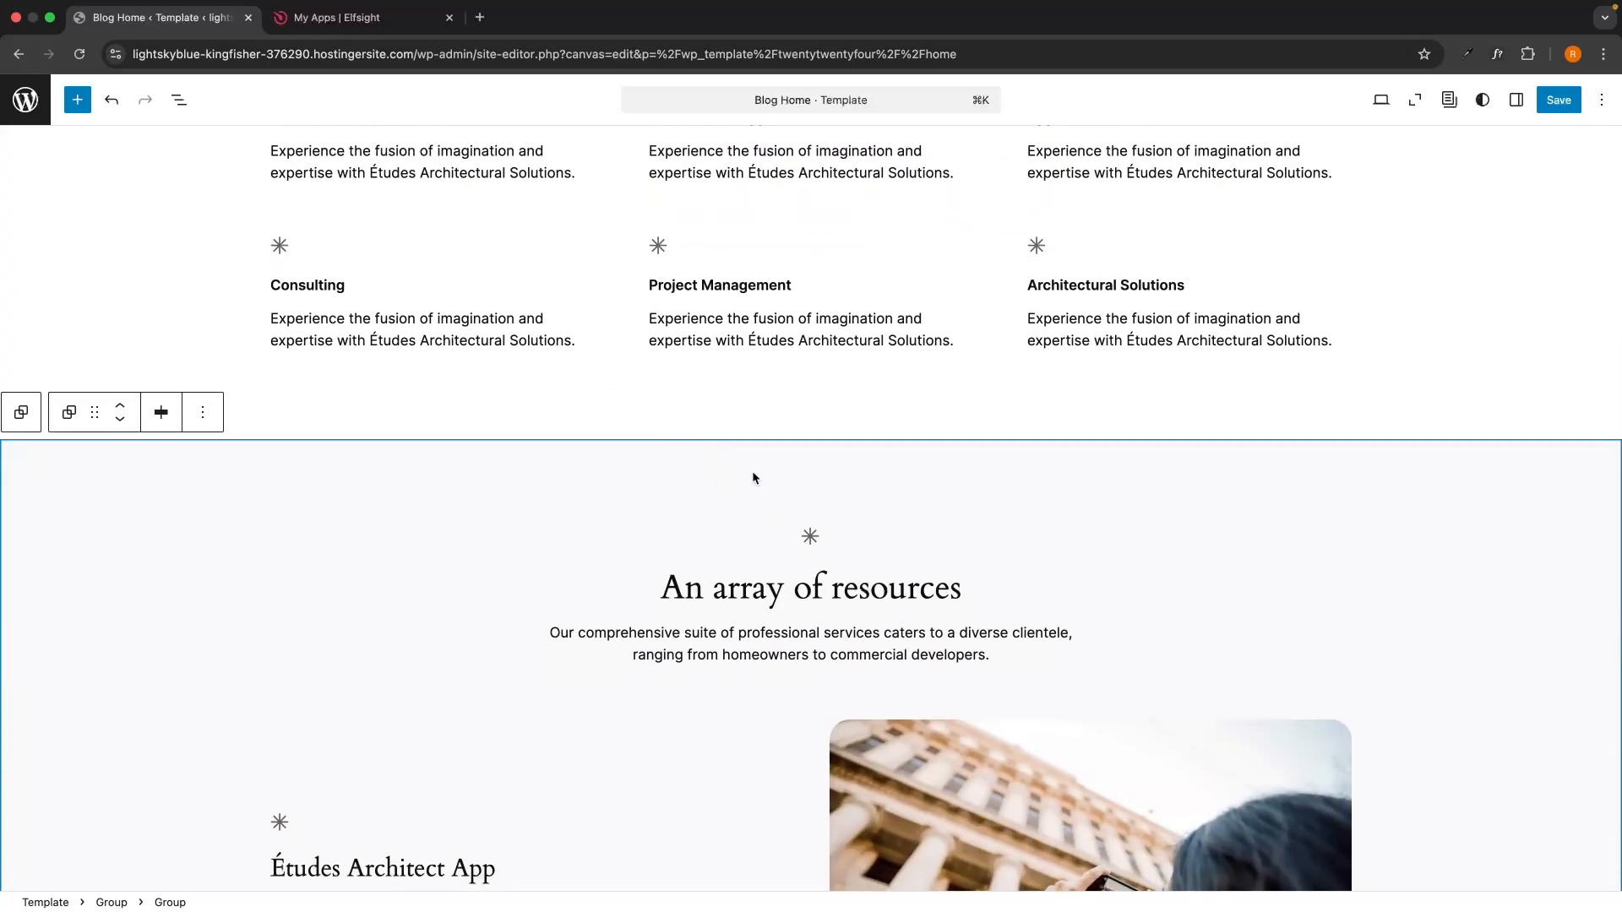
pyautogui.click(78, 103)
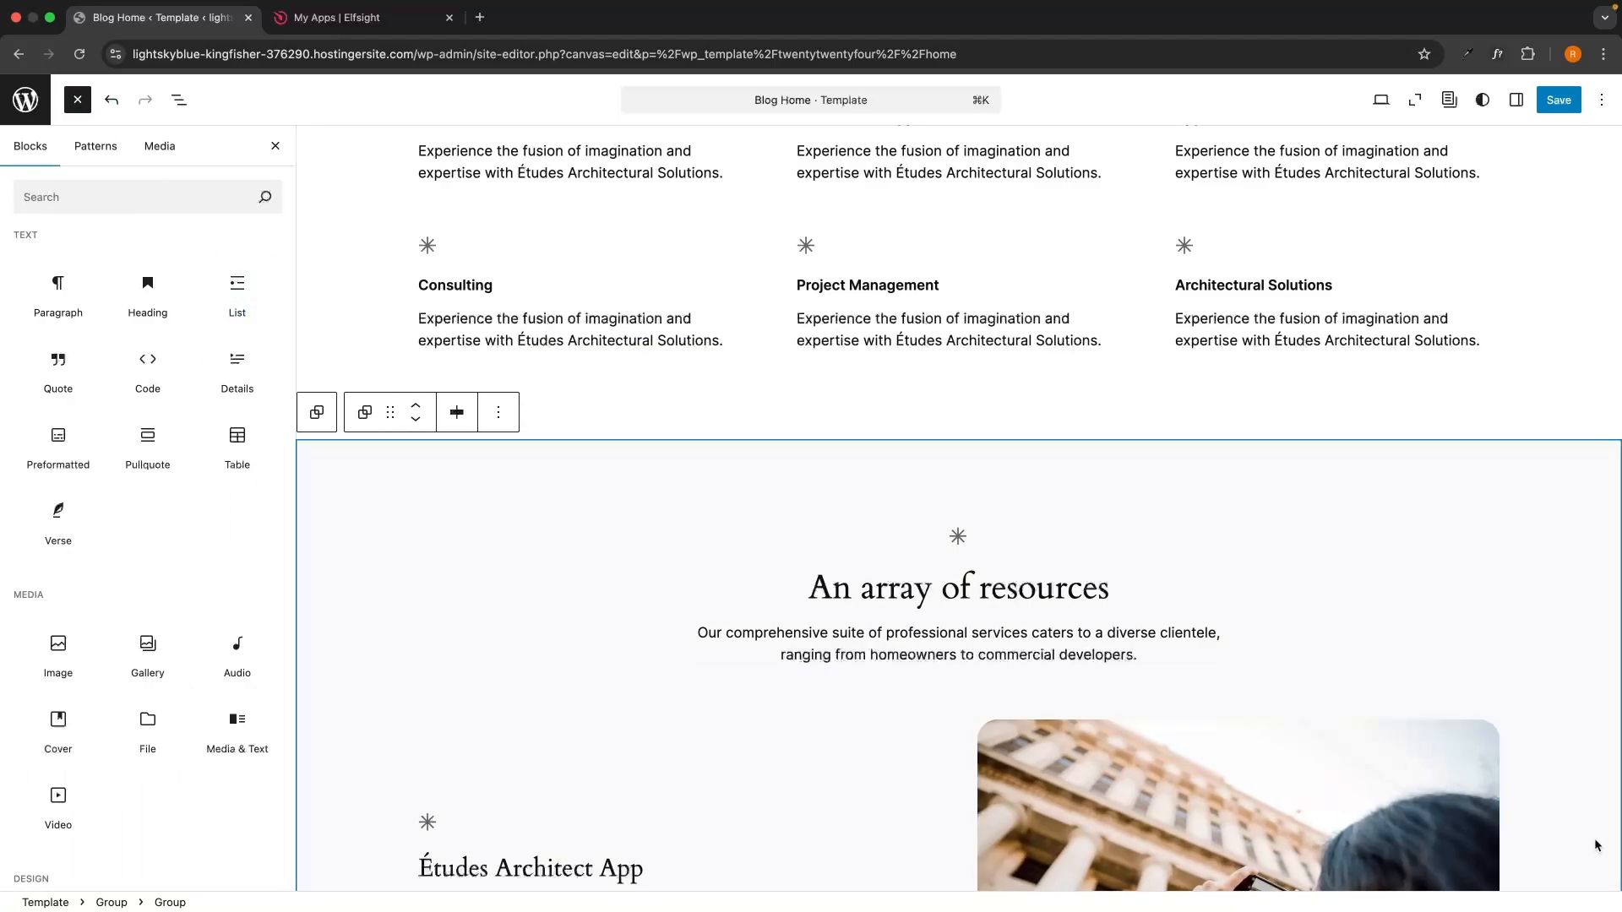
pyautogui.scroll(-2, 160, 515)
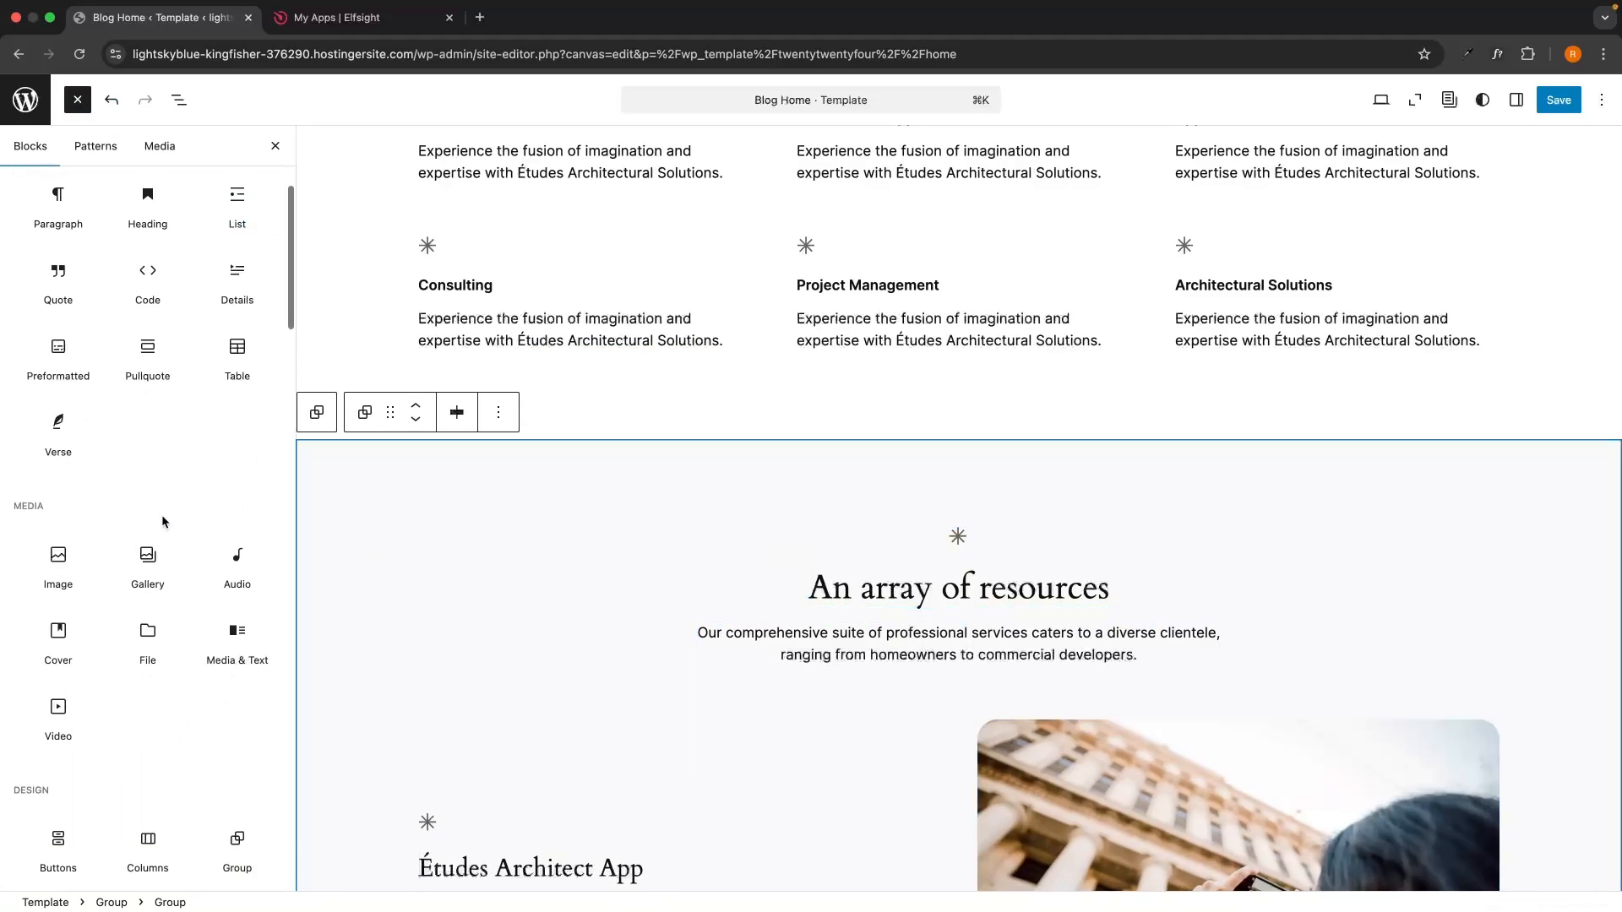
pyautogui.scroll(2, 160, 515)
pyautogui.click(140, 207)
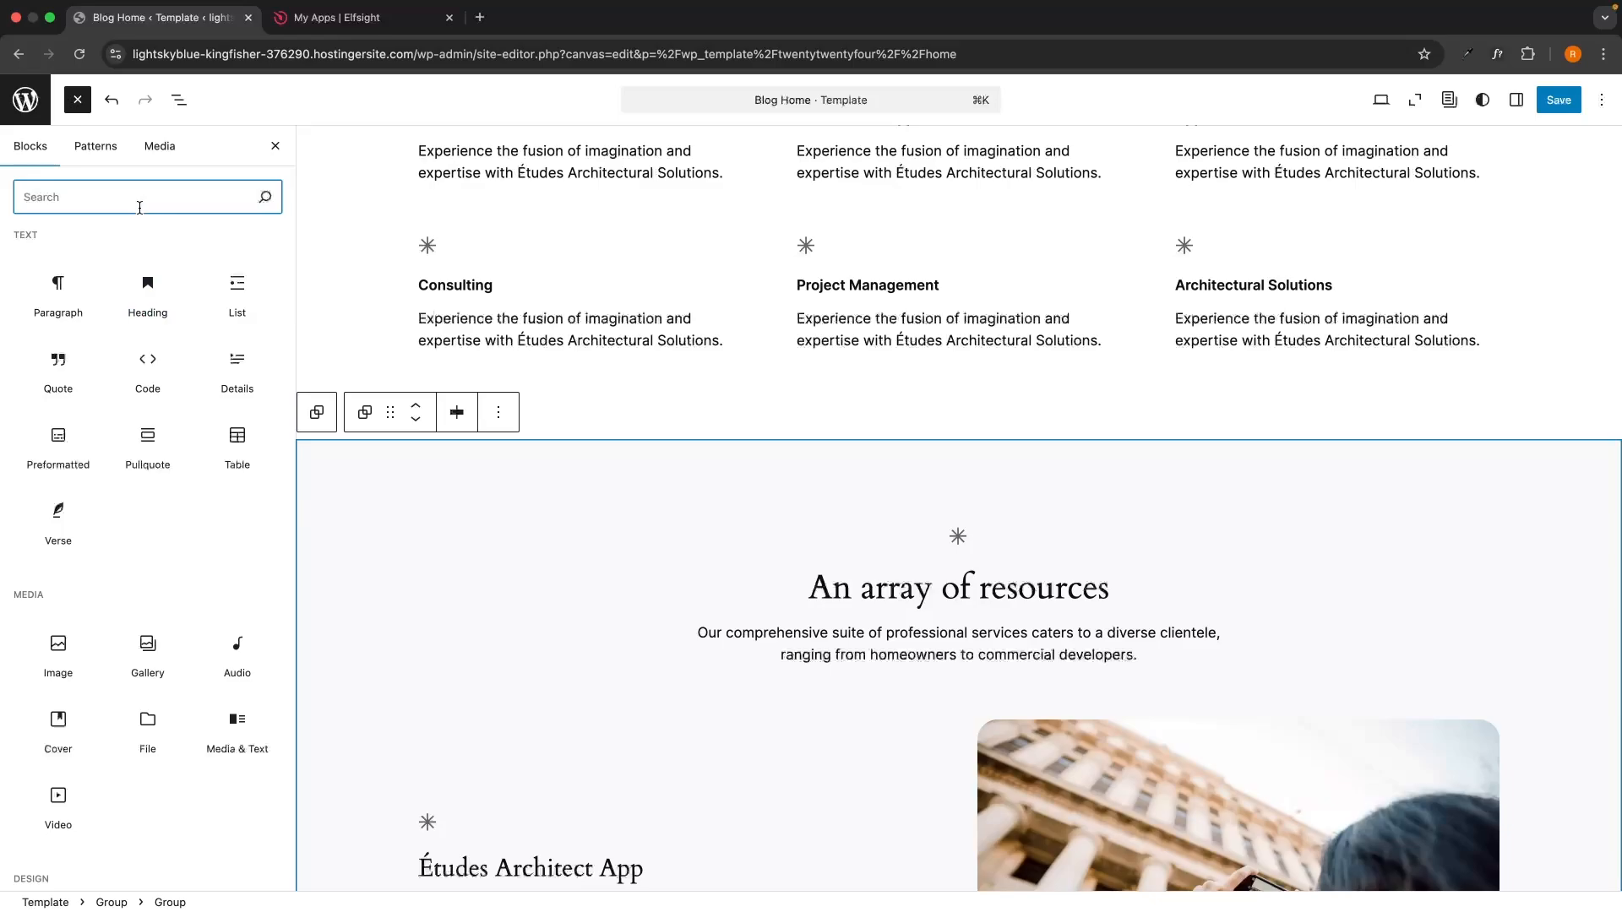
pyautogui.write('html')
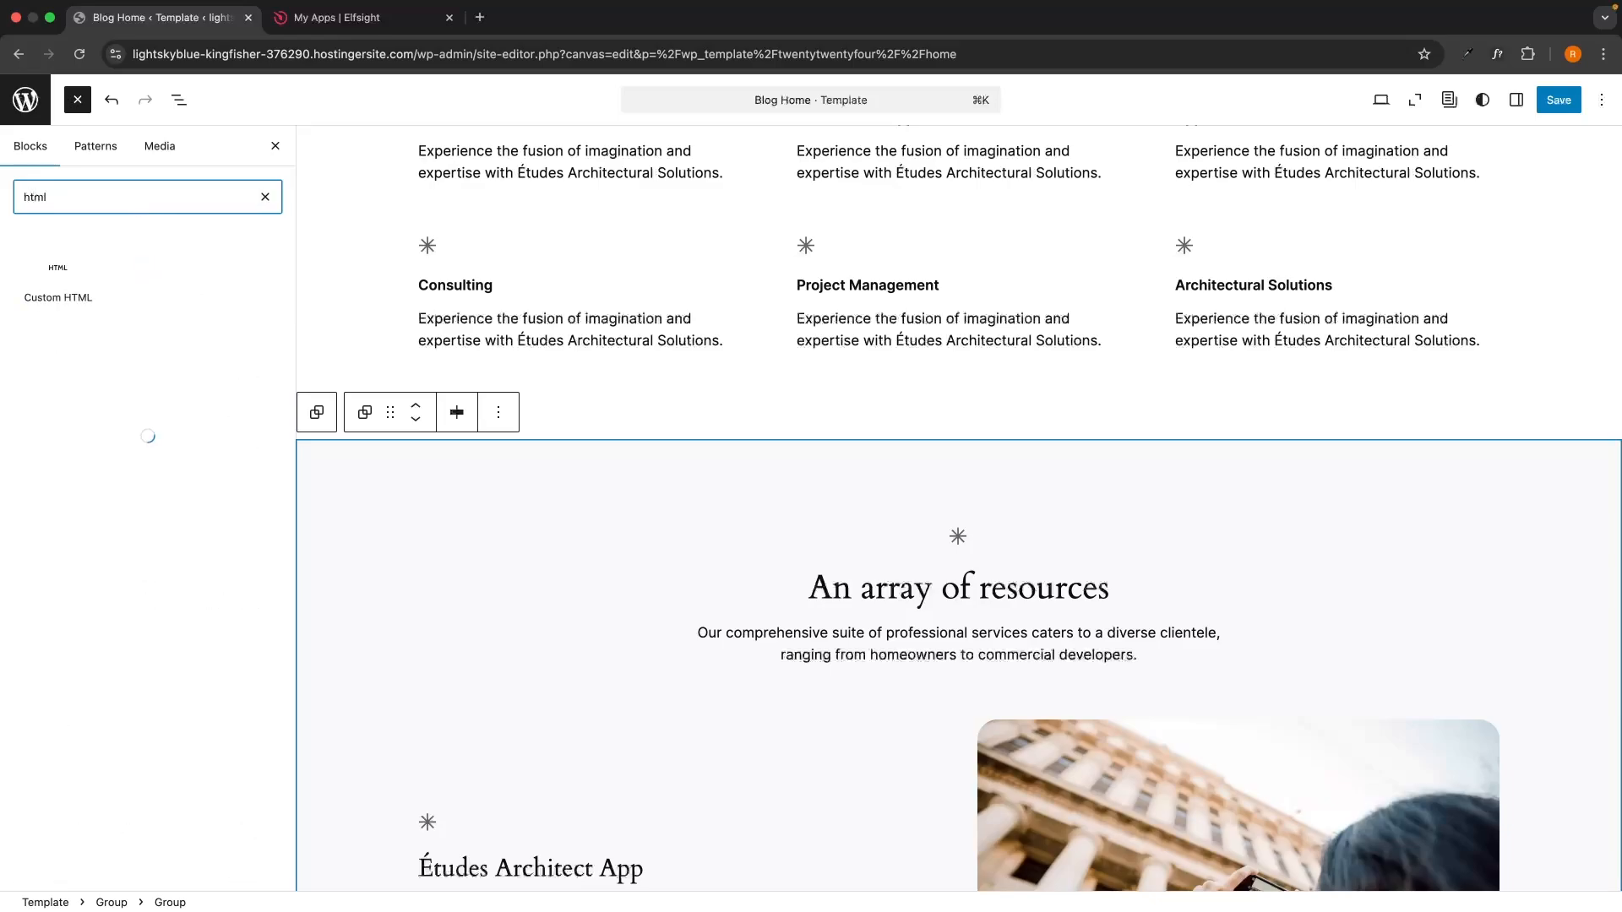
pyautogui.moveTo(57, 279); pyautogui.dragTo(942, 488)
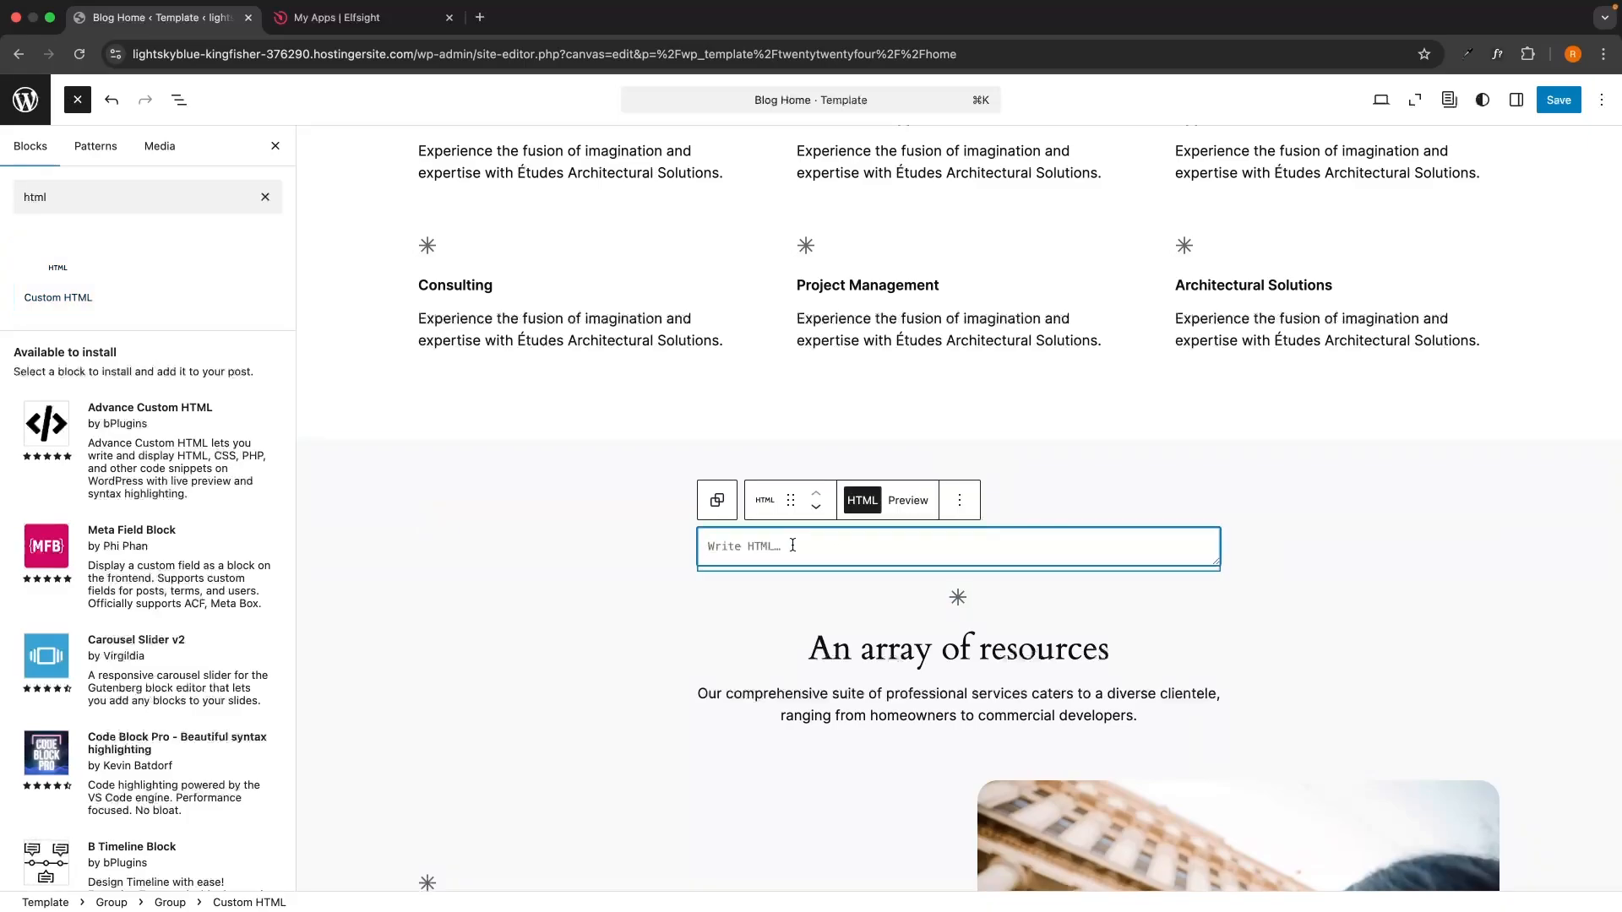
# Paste the Elfsight WhatsApp embed code into the Custom HTML block.
pyautogui.press('super+v')
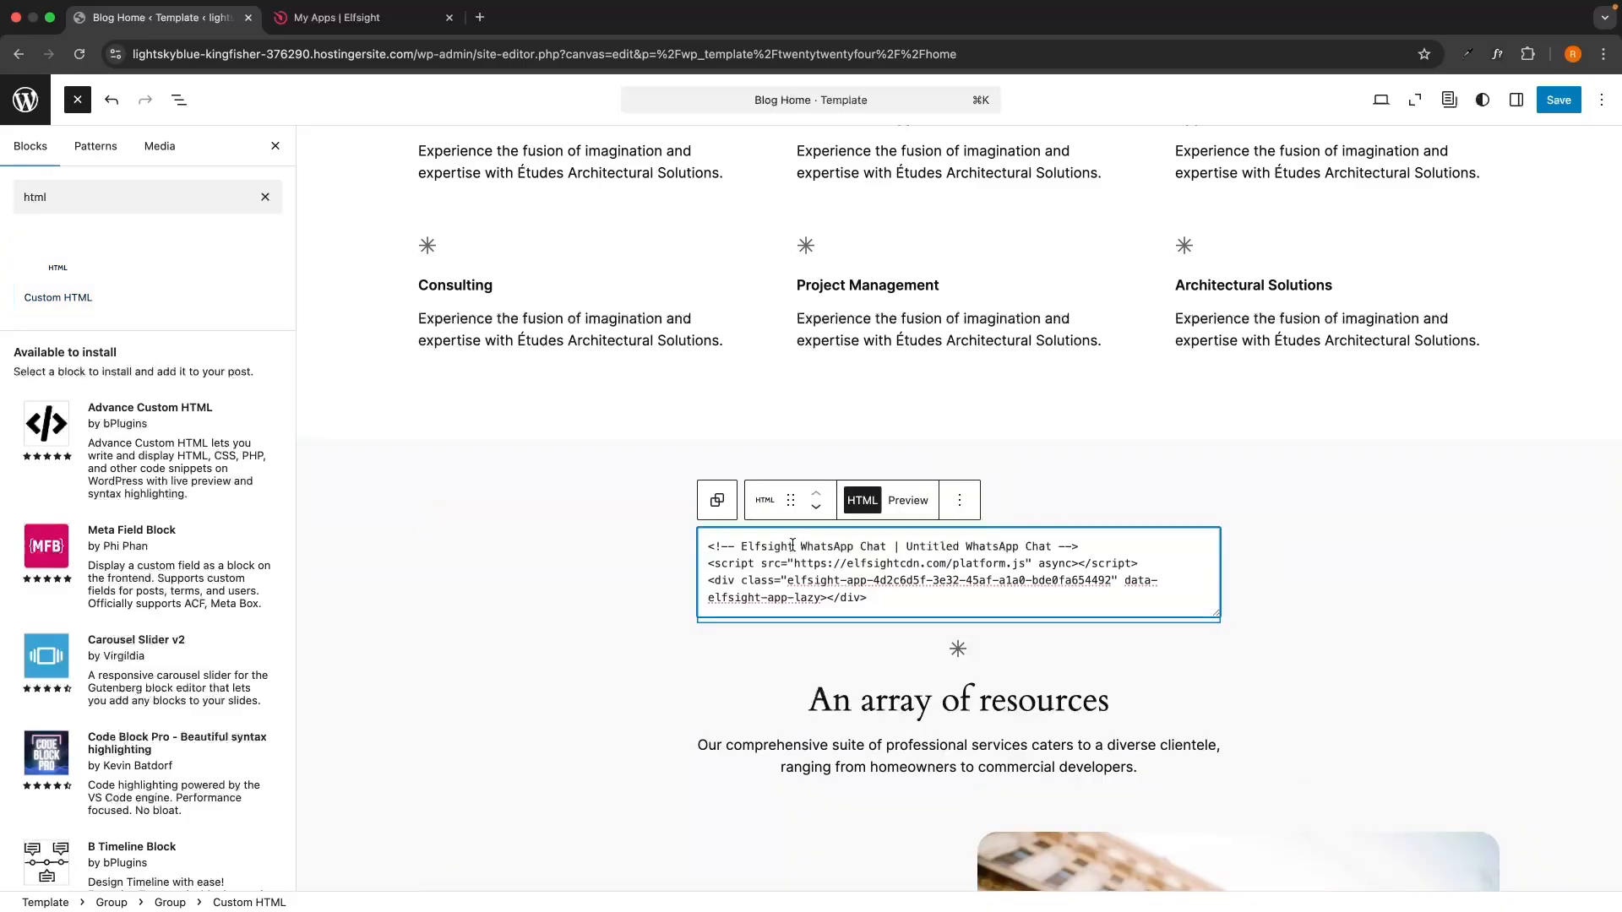
pyautogui.click(1067, 490)
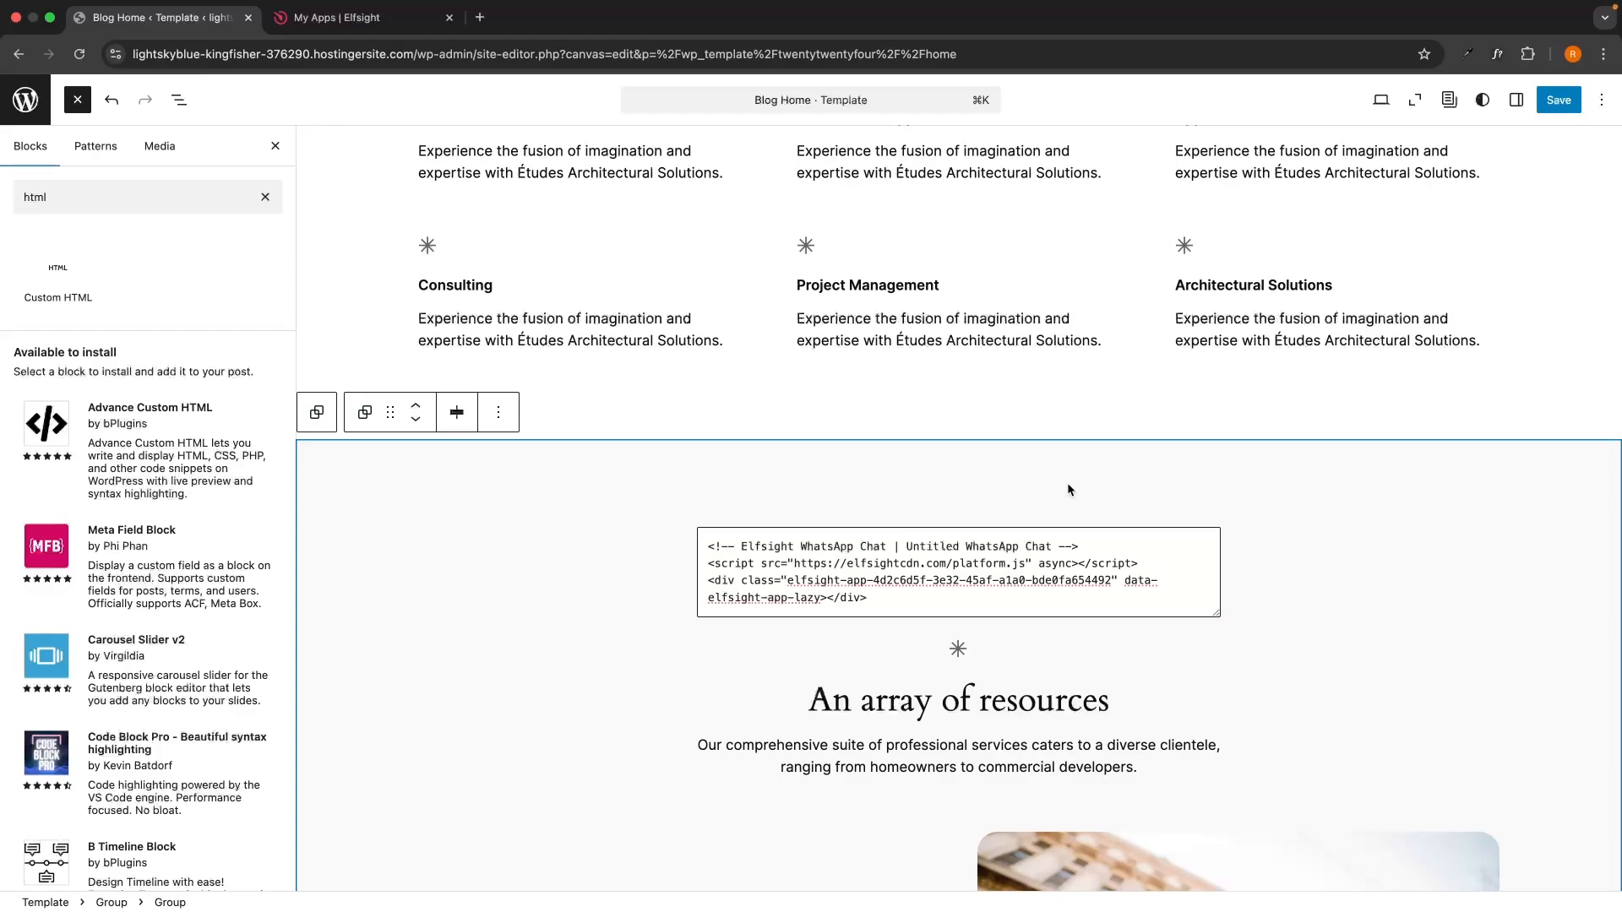
pyautogui.click(900, 590)
pyautogui.scroll(-1, 900, 590)
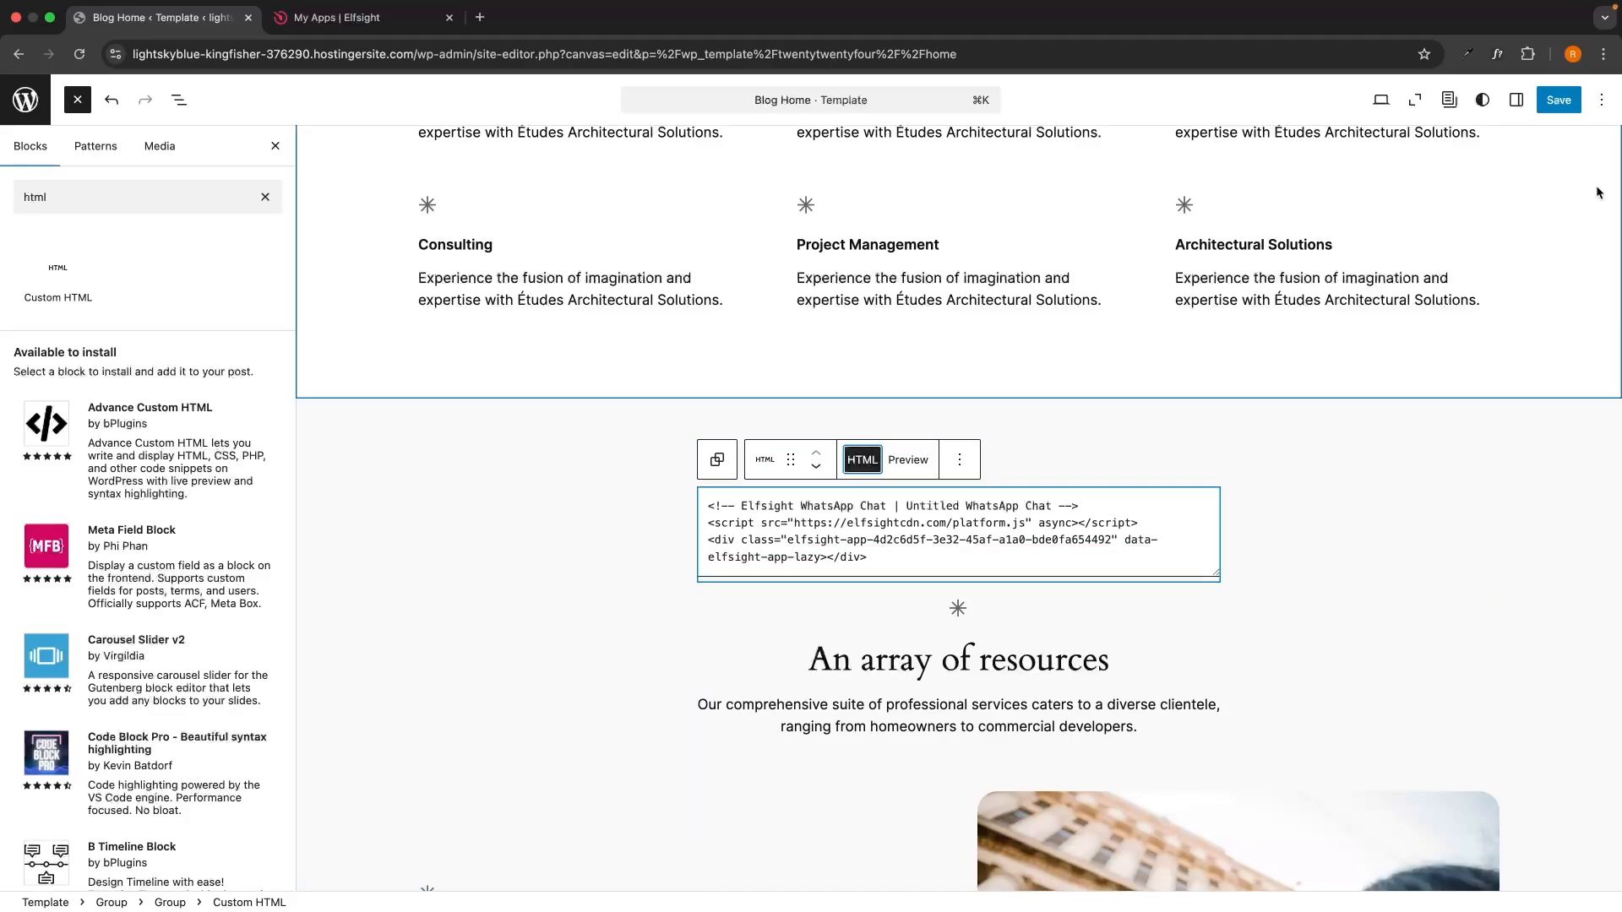
# Save the Blog Home template and view the live site in a new tab.
pyautogui.click(1559, 100)
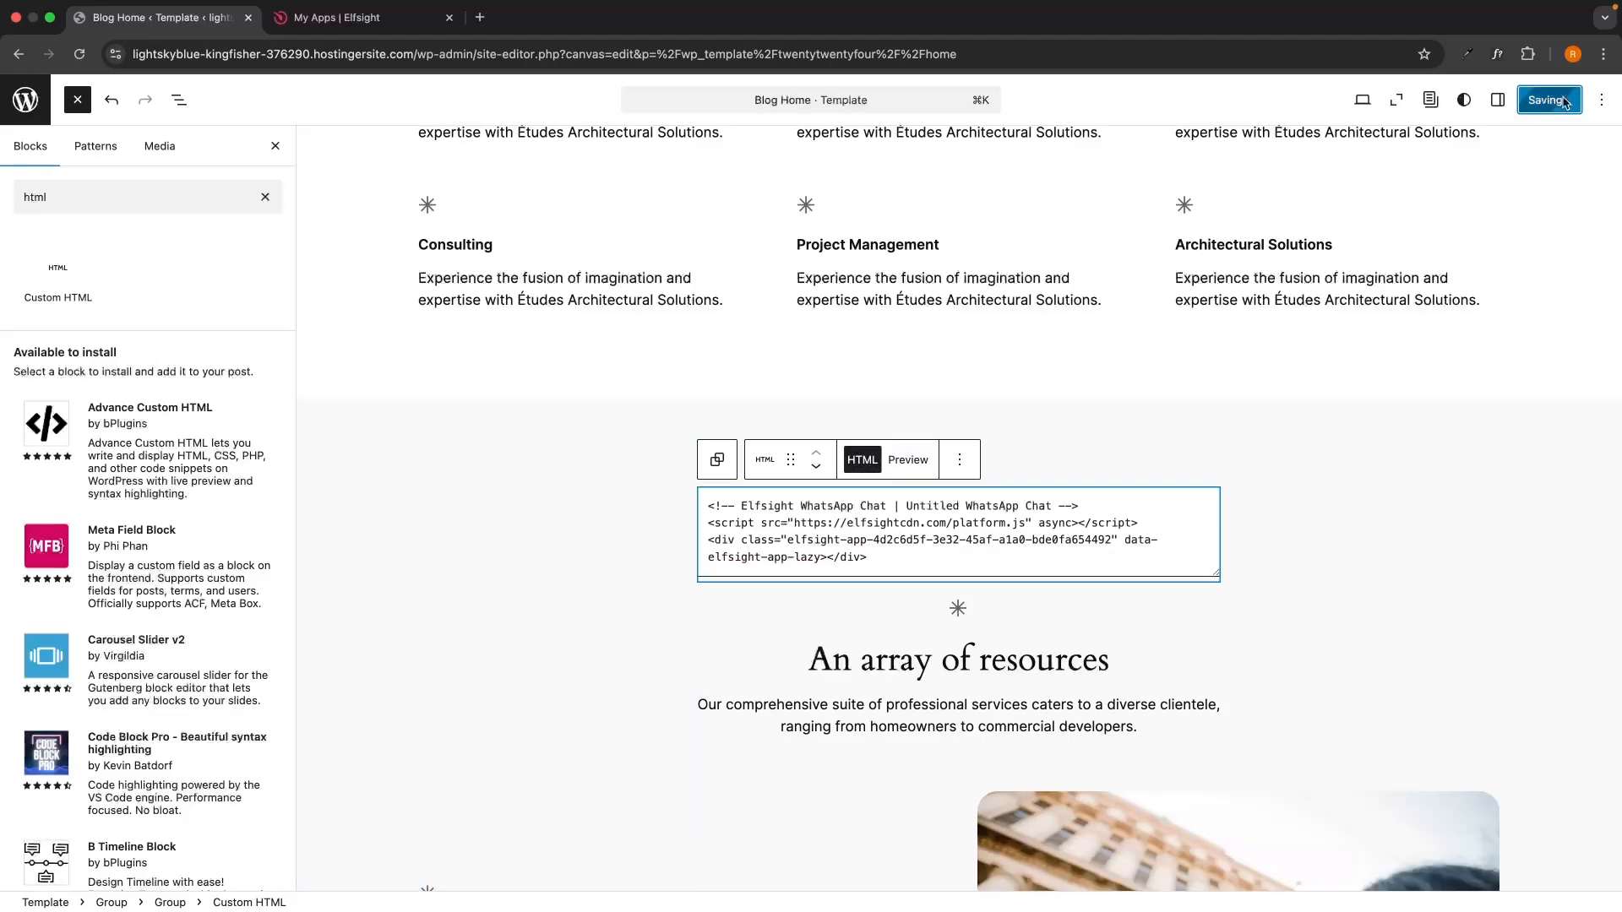
pyautogui.click(1381, 99)
pyautogui.click(1280, 263)
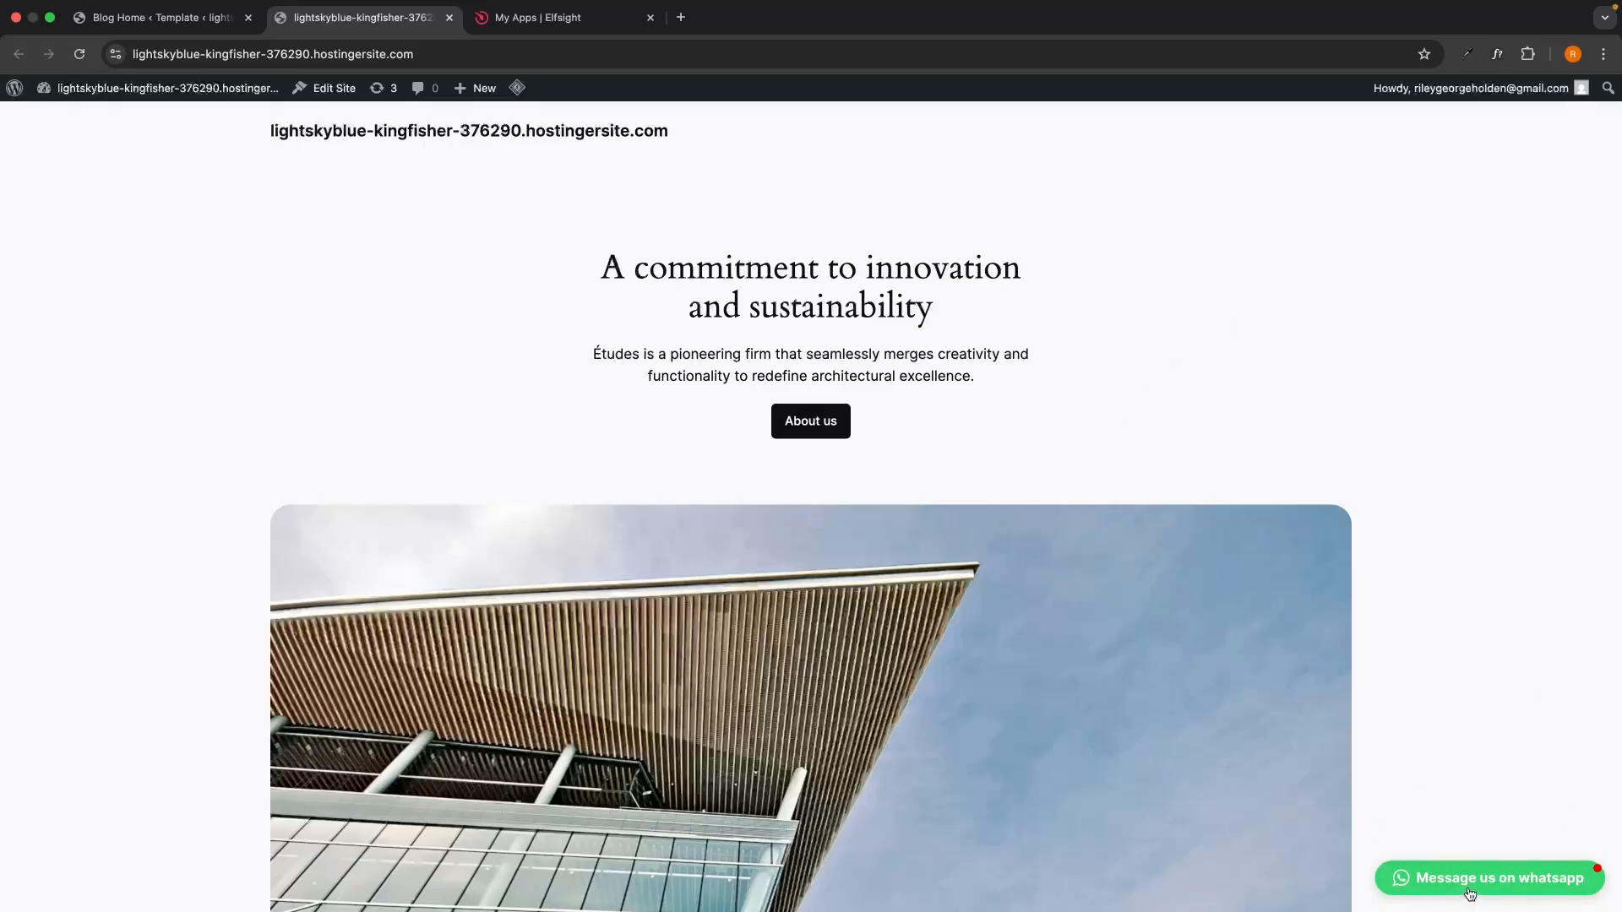
# Open the green 'Message us on whatsapp' chat popup in the live site's bottom-right corner.
pyautogui.click(1545, 886)
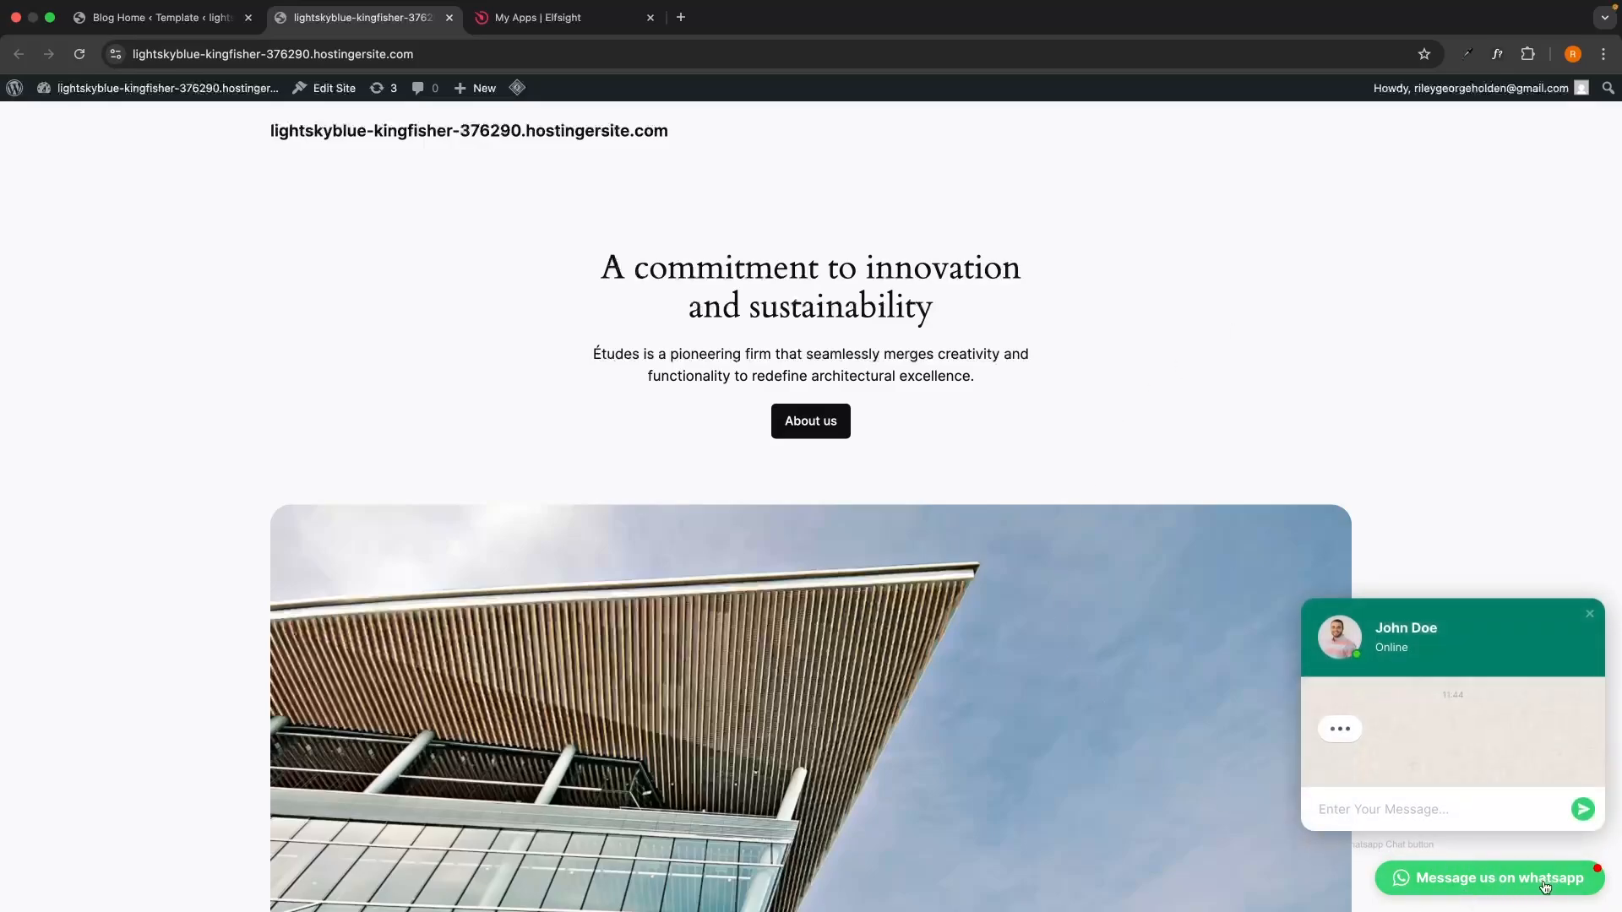